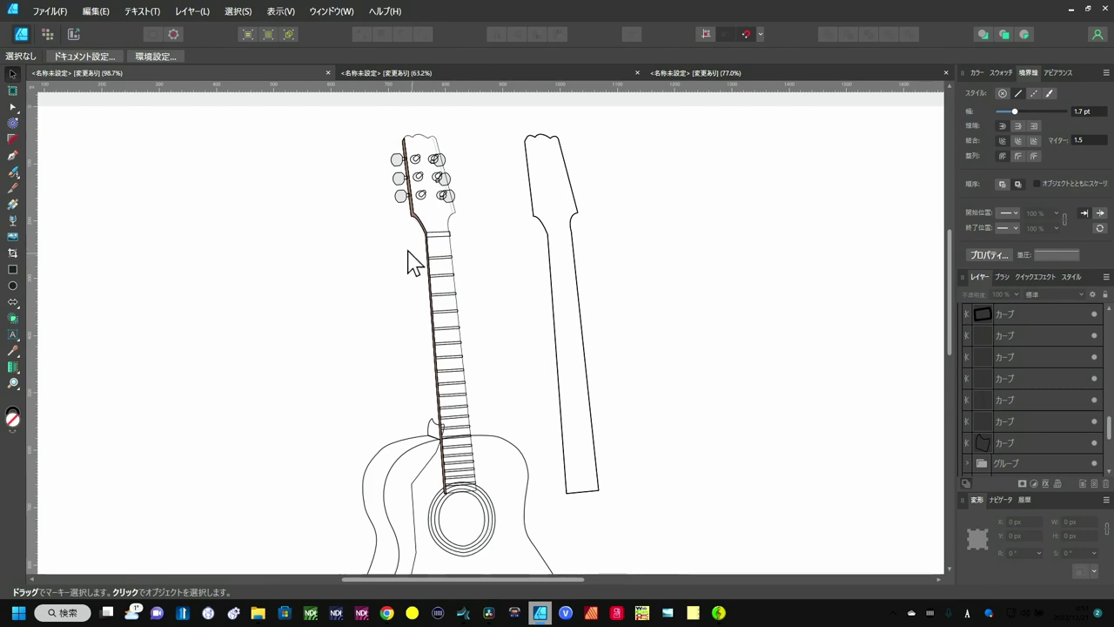
Begin a Pen outline beside the neck, tracing its left edge and curved headstock shoulder.
scroll(410, 261, up, 4)
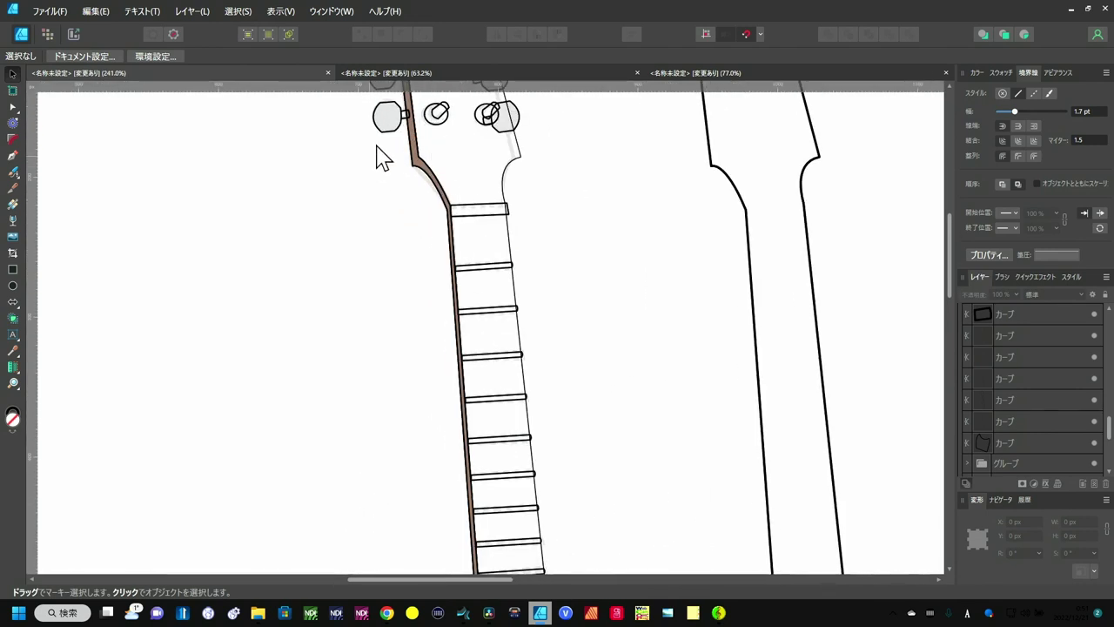
scroll(402, 247, down, 2)
scroll(402, 247, down, 1)
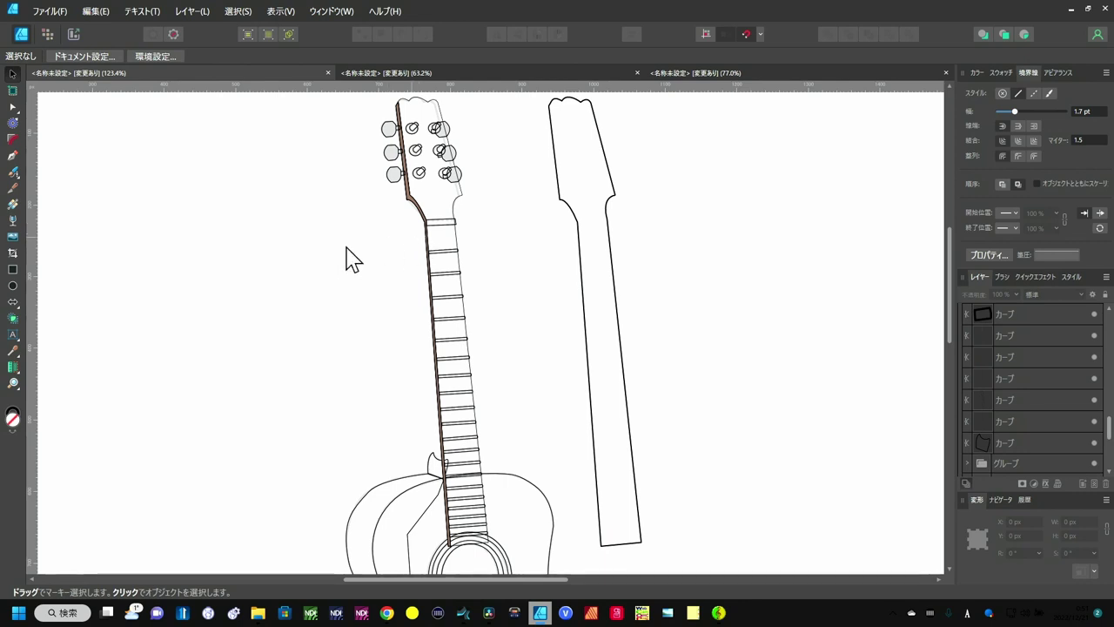
click(12, 155)
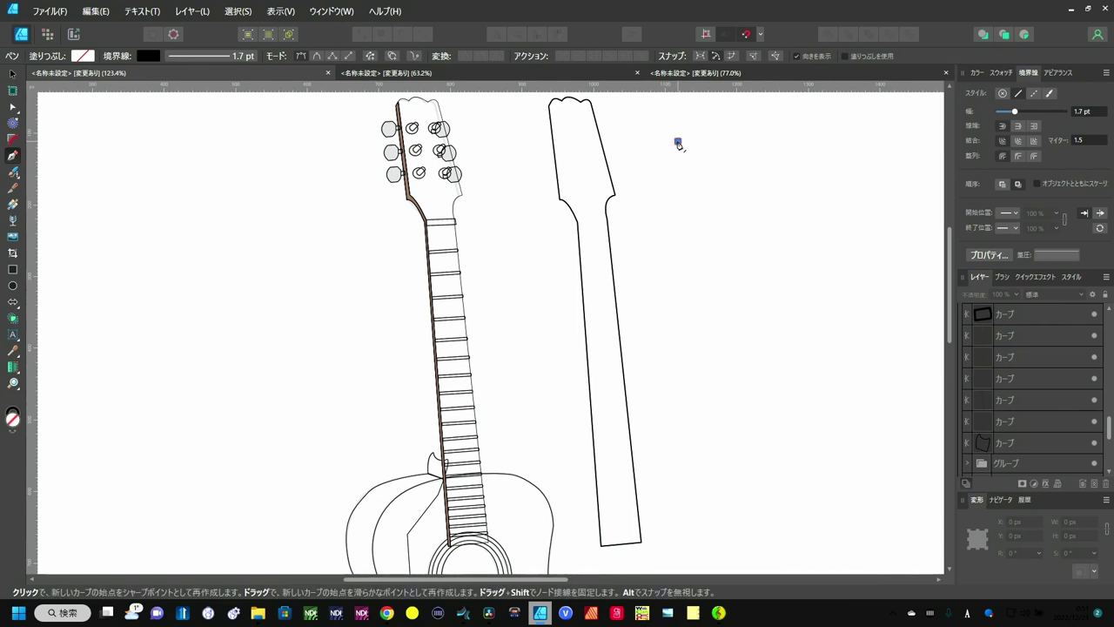
click(678, 141)
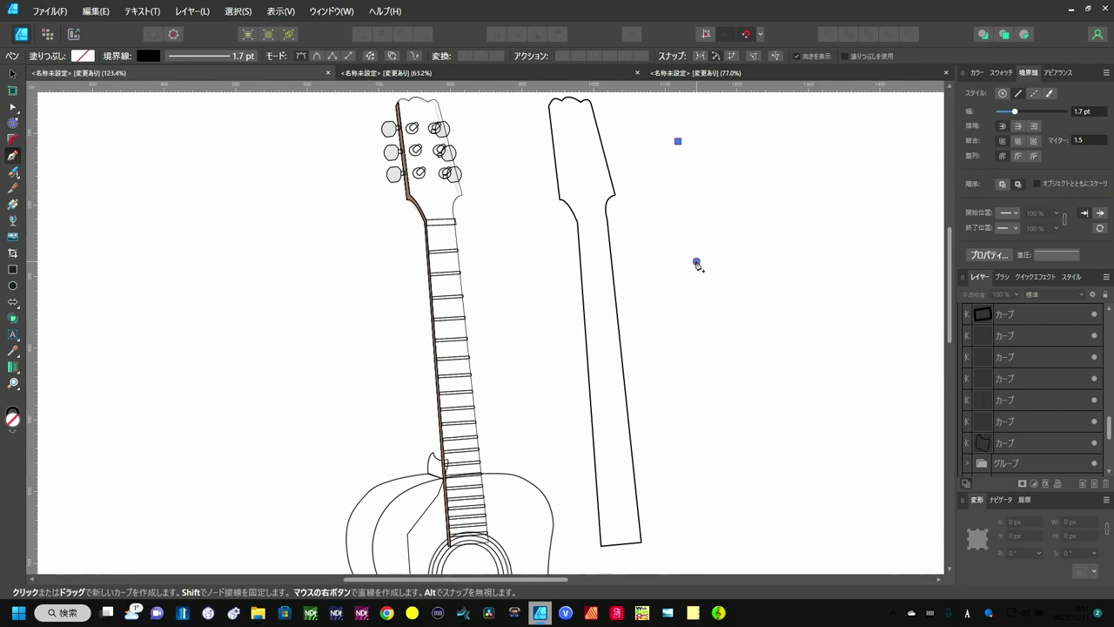
click(697, 261)
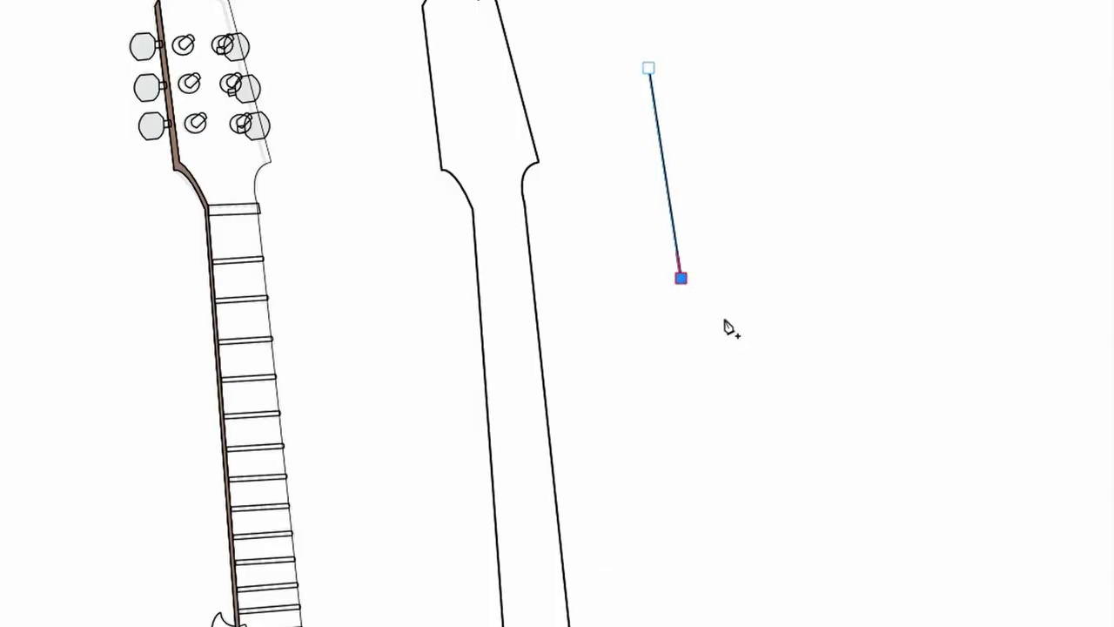
drag(726, 318, 735, 349)
key(Escape)
Complete the neck base, curved right edge and headstock top, closing the outline at its start.
click(771, 622)
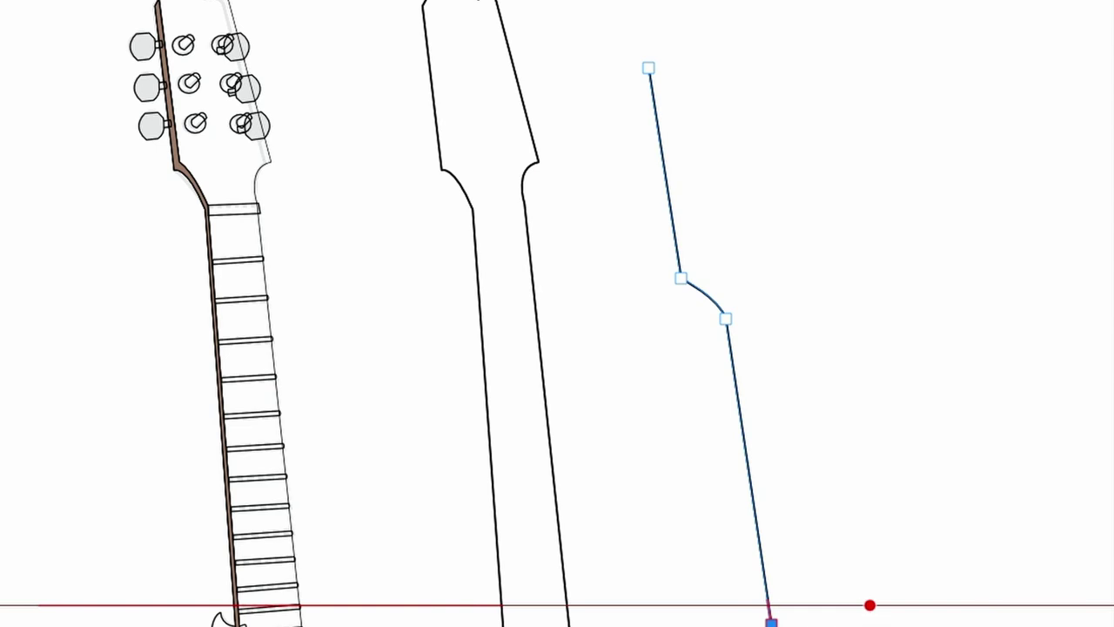
click(876, 604)
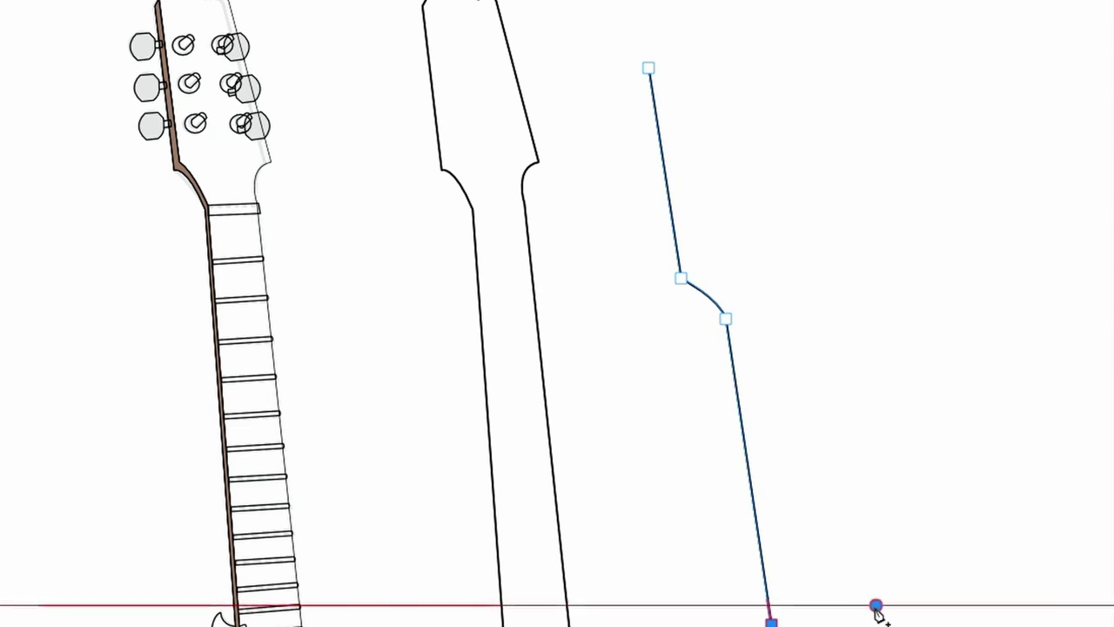
click(813, 326)
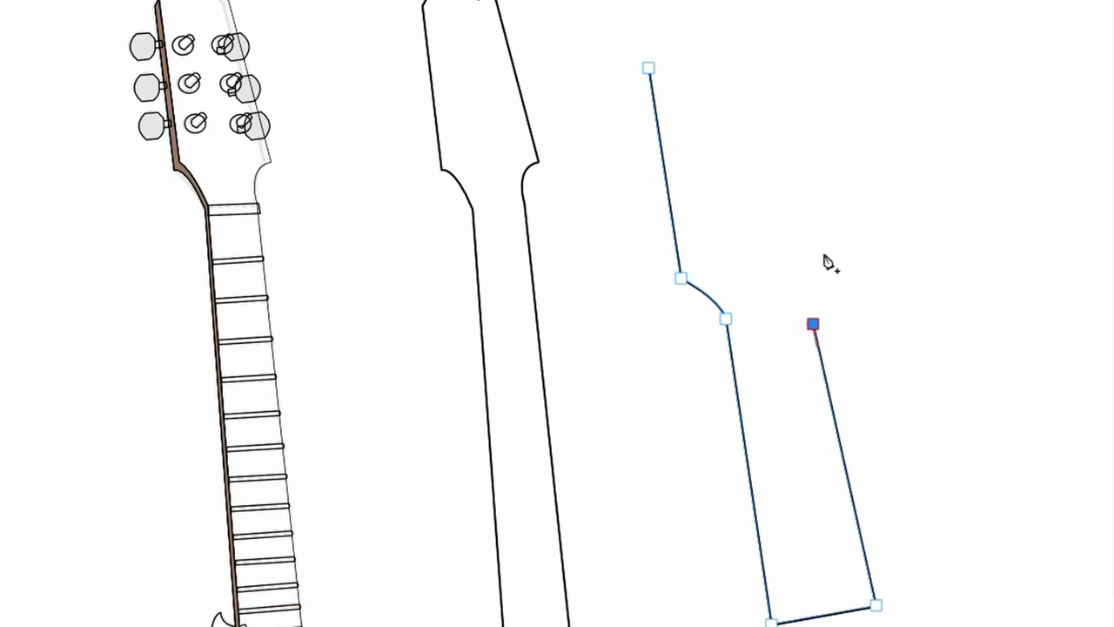
click(825, 254)
drag(844, 237, 846, 235)
click(786, 47)
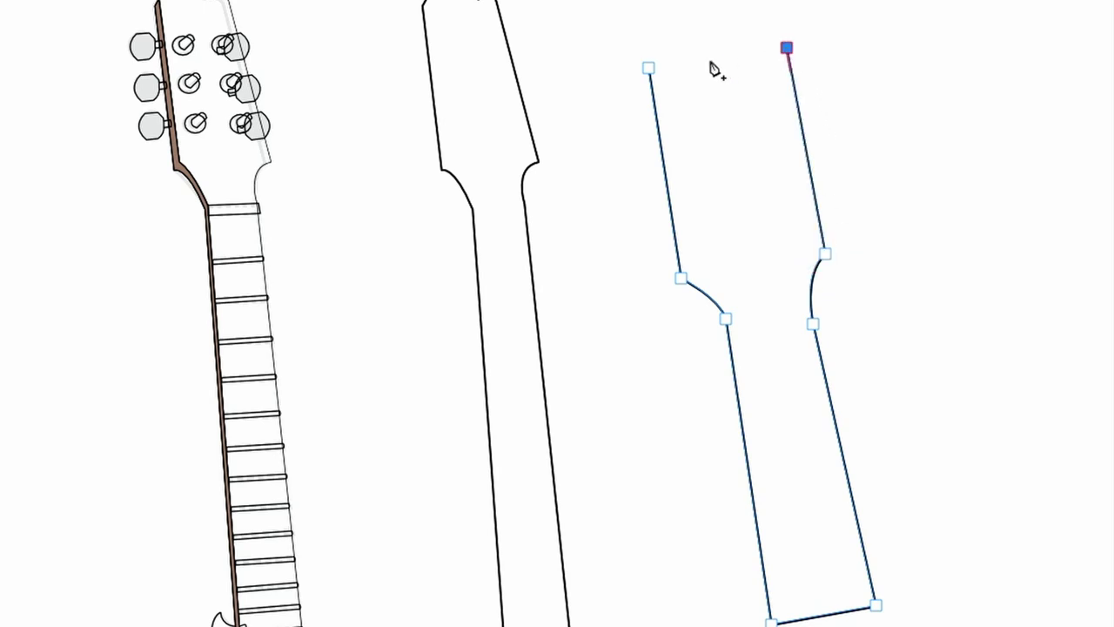
click(649, 69)
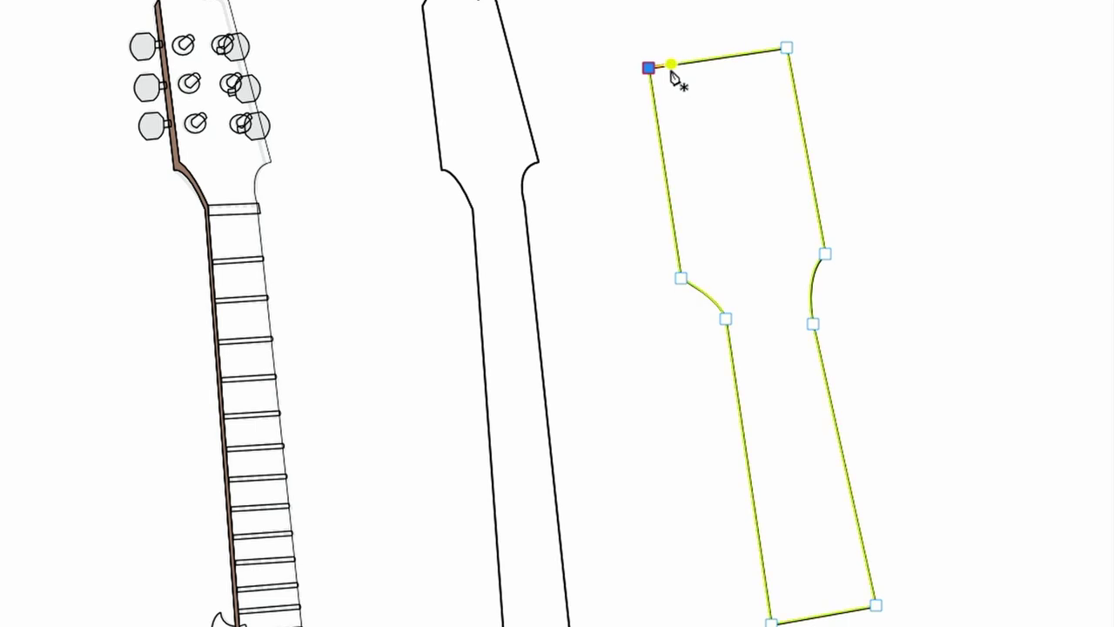
click(671, 66)
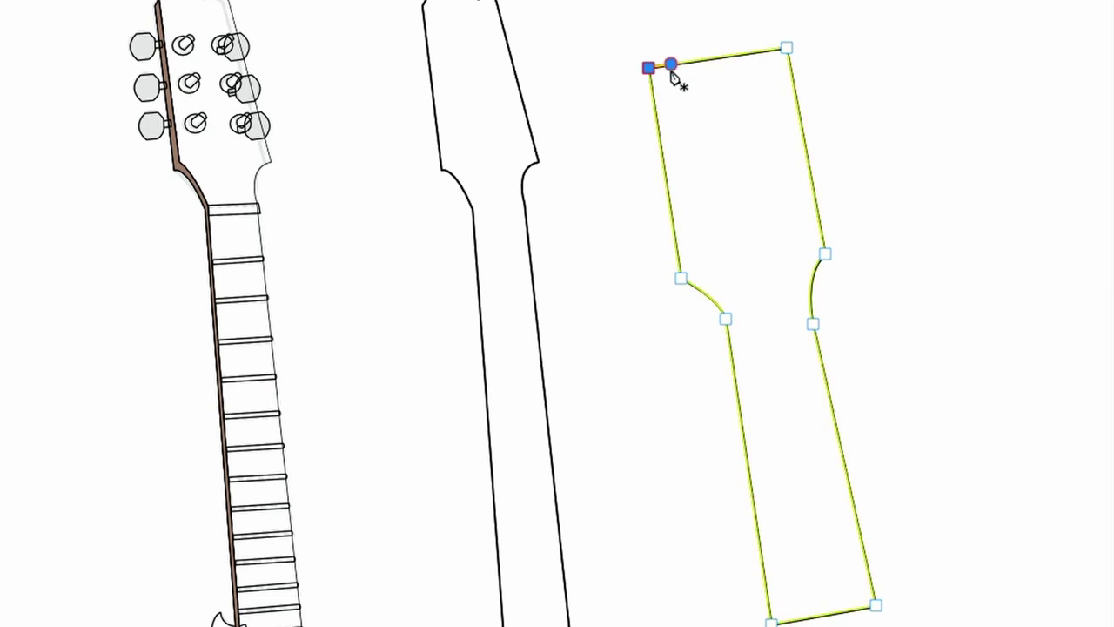
Trace the strip's outer edge down around the headstock bend to the neck bottom.
click(710, 271)
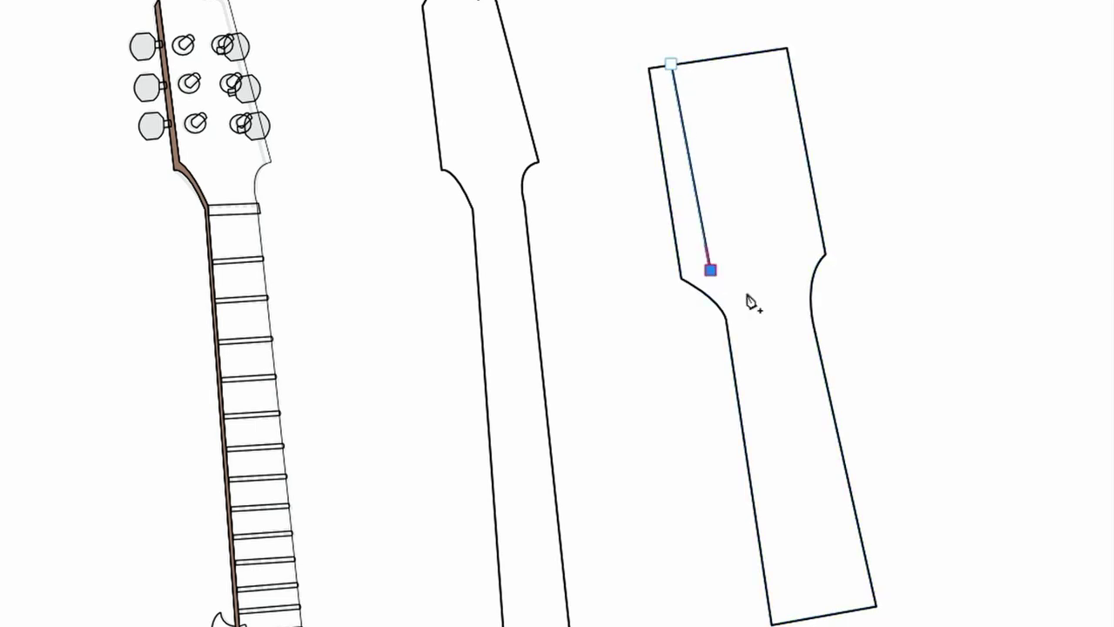
drag(744, 299, 747, 322)
click(743, 298)
click(800, 623)
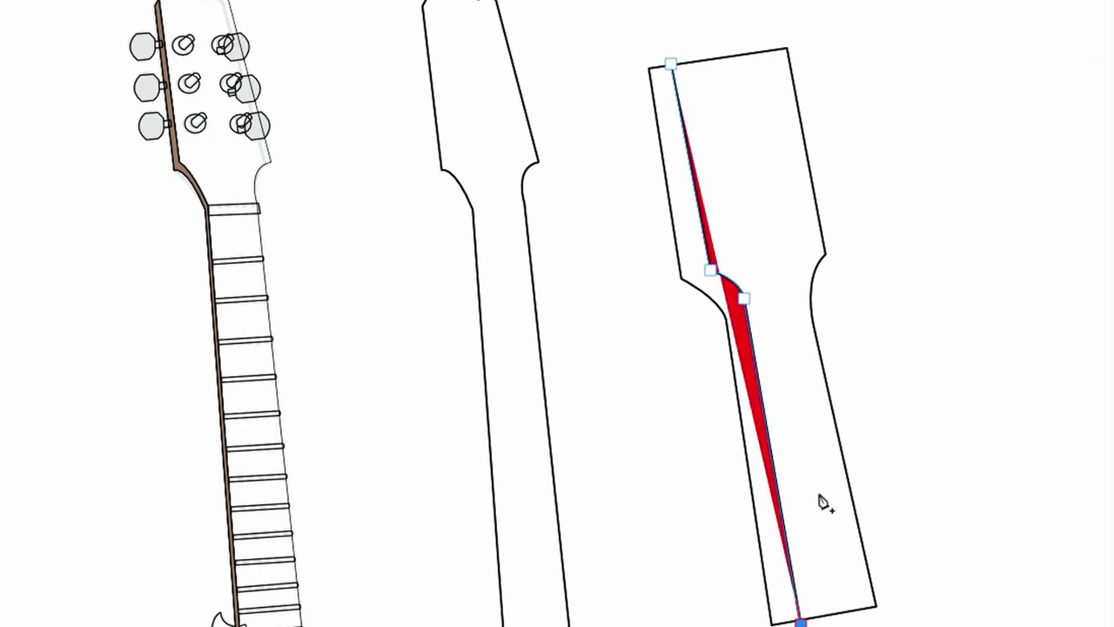
key(a)
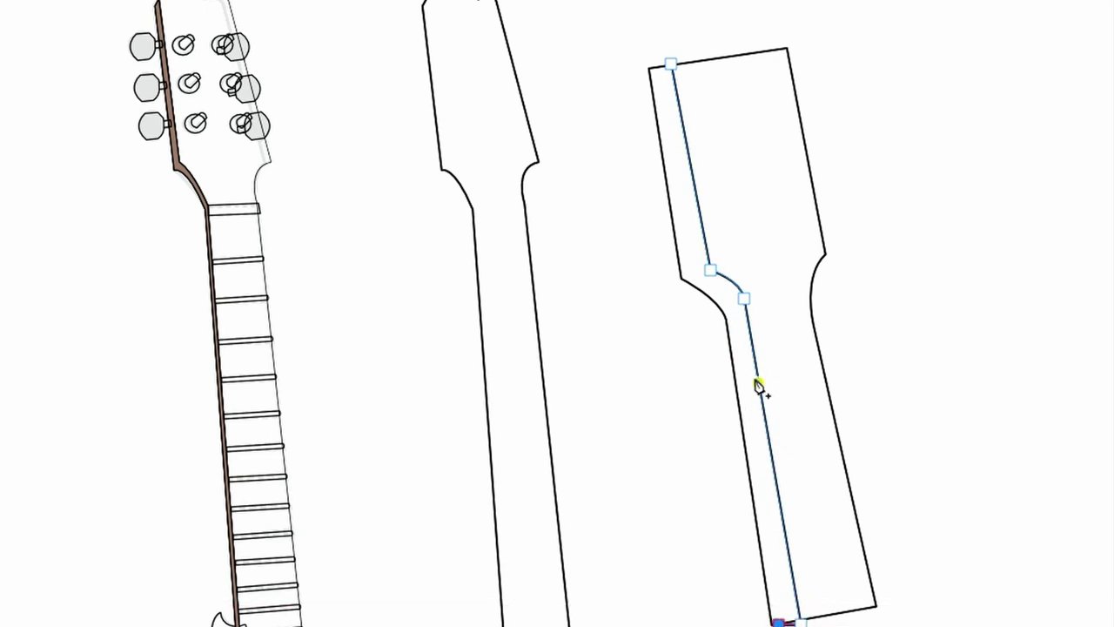
Draw the strip's inner edge back up around the bend and close it into a red fill.
click(723, 310)
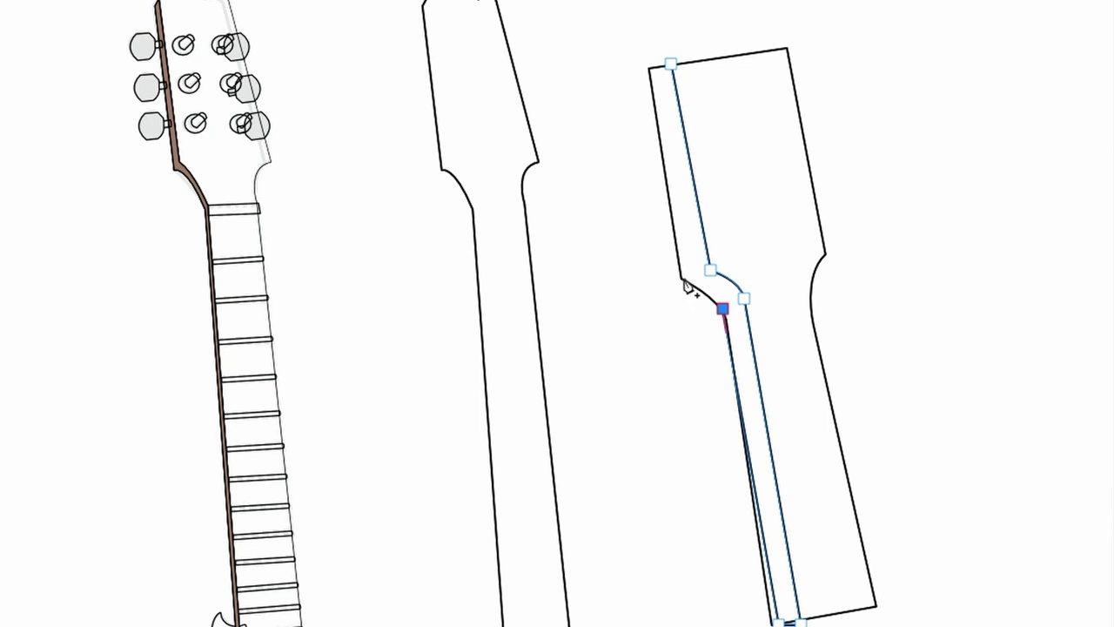
drag(685, 279, 651, 277)
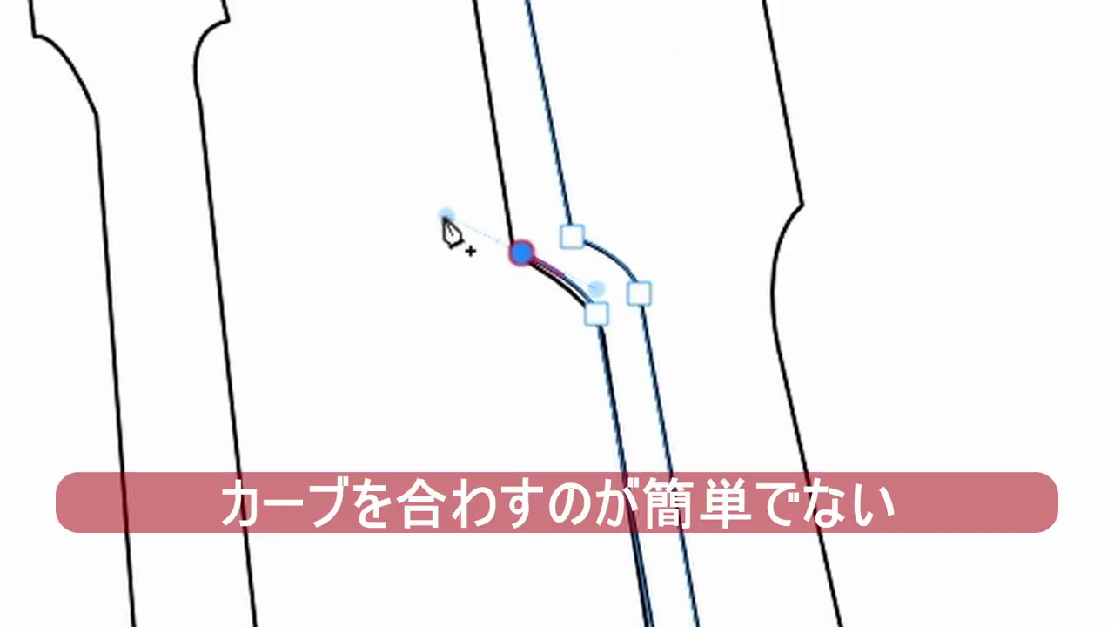
mouse_move(445, 215)
mouse_down()
mouse_move(443, 233)
mouse_move(444, 206)
mouse_up()
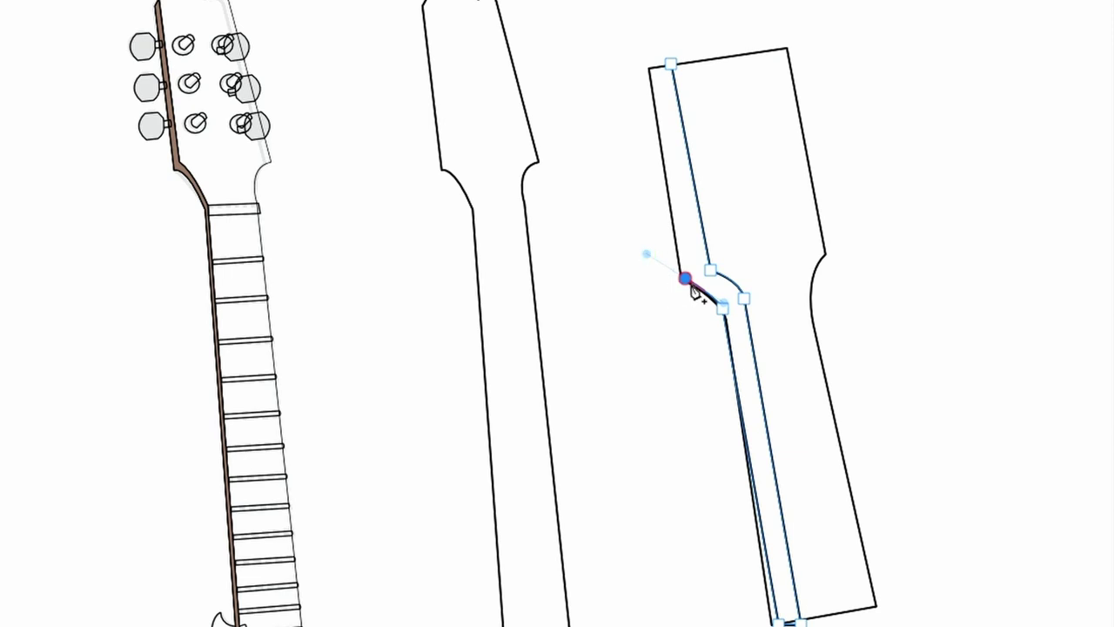
click(686, 278)
click(650, 69)
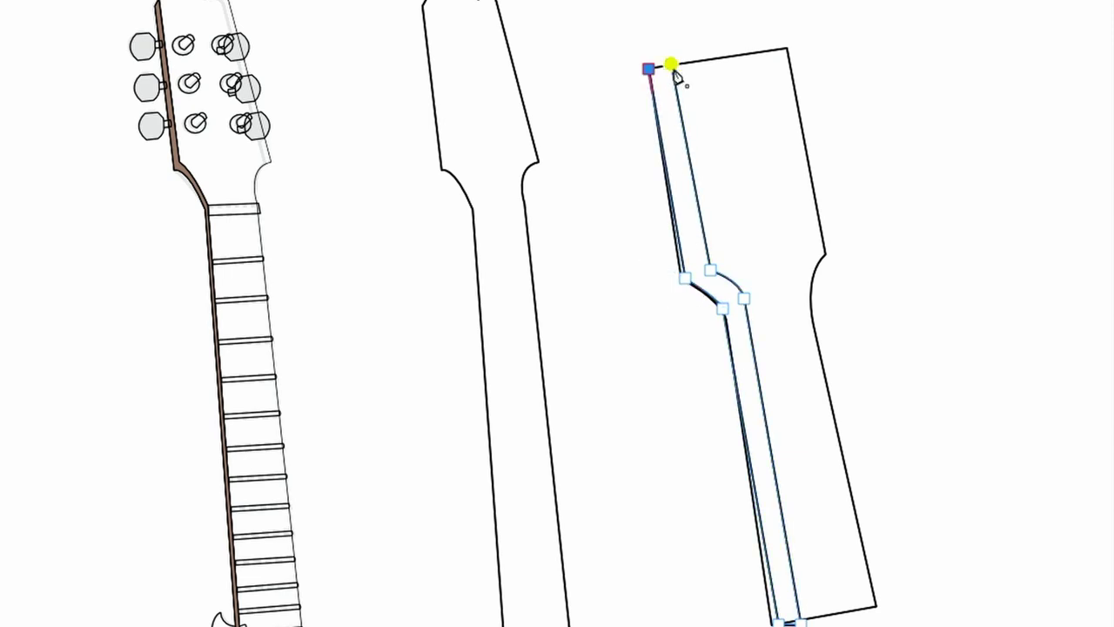
click(672, 65)
click(671, 63)
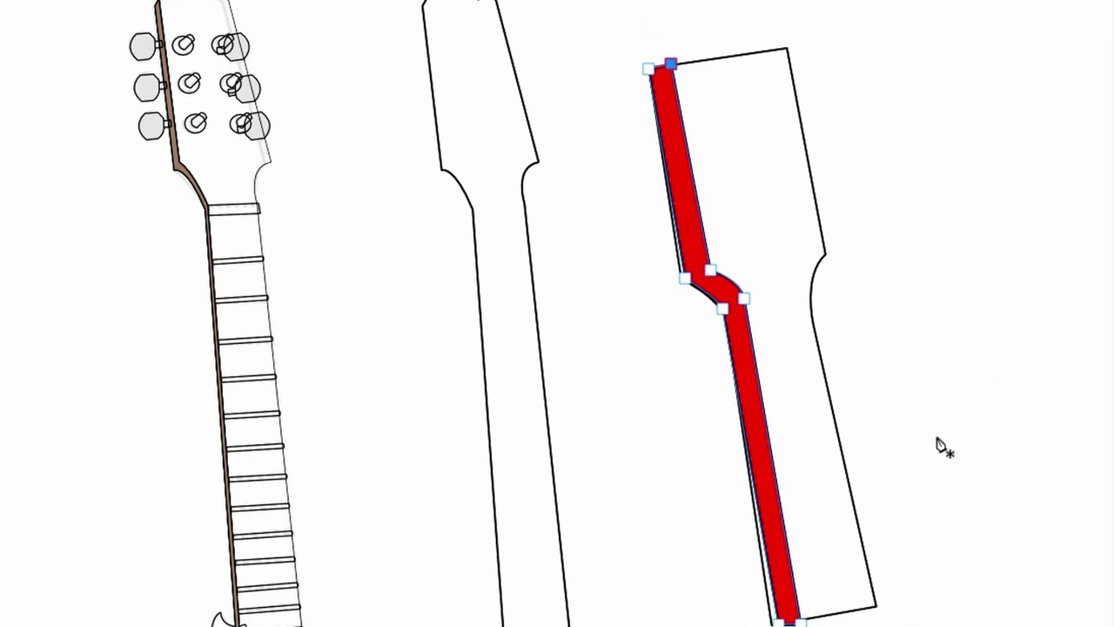
Zoom in and drag the Bézier handle at the red strip's inner bend into a smoother curve.
scroll(733, 284, up, 5)
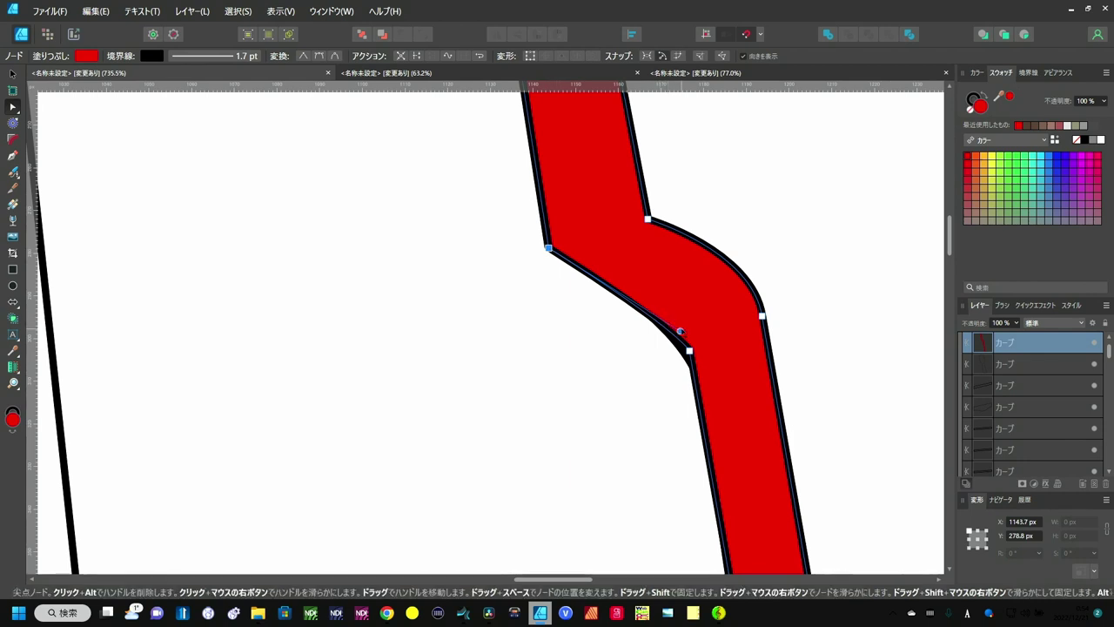
drag(680, 331, 685, 320)
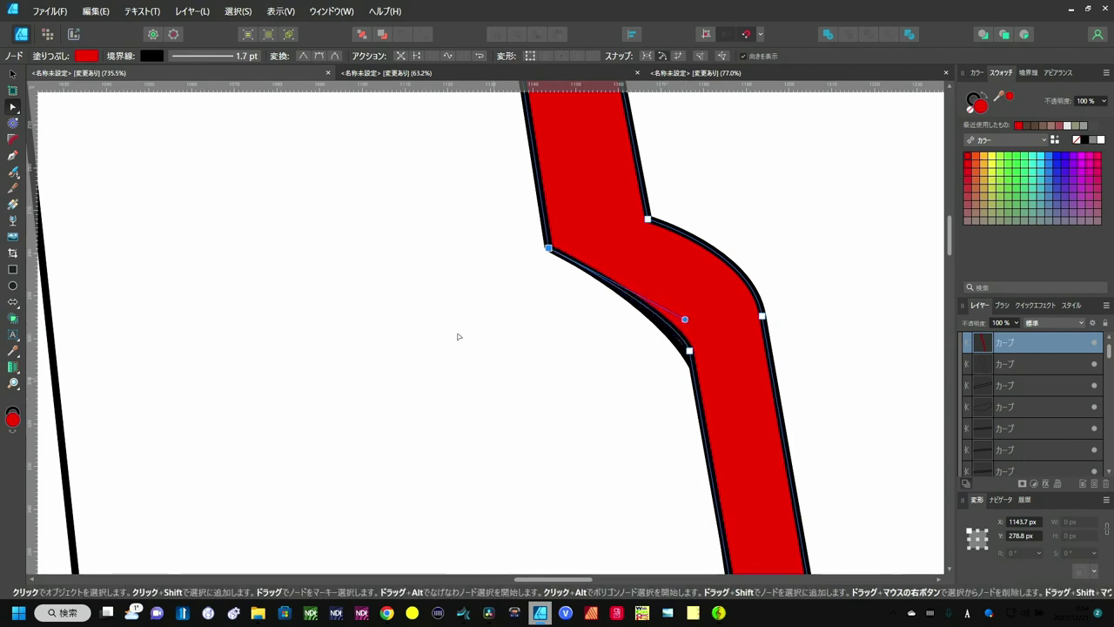
scroll(641, 471, down, 2)
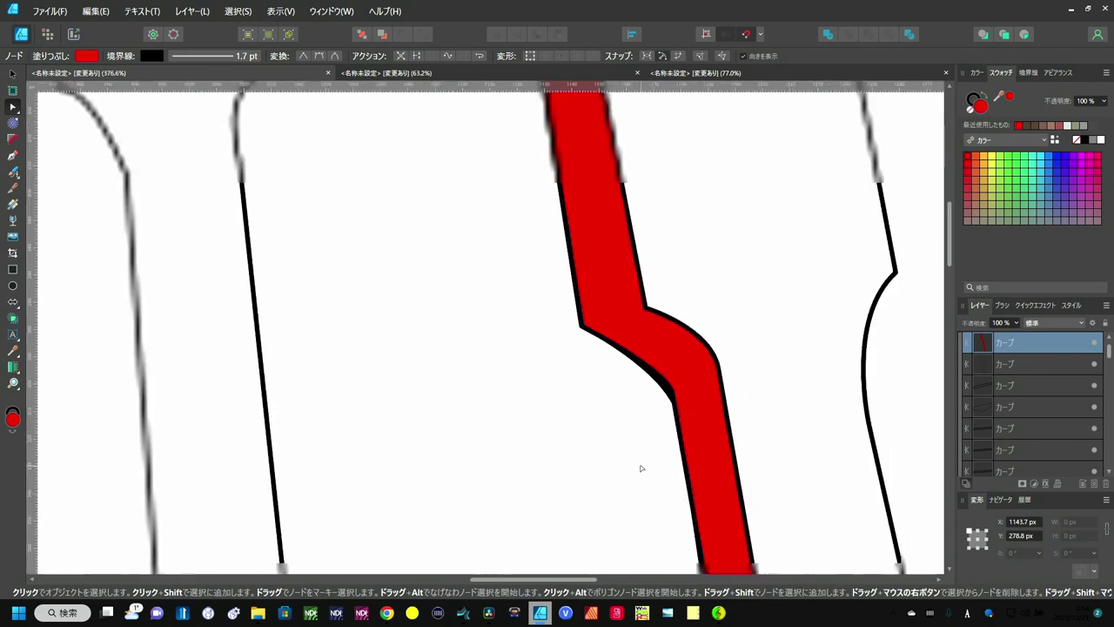
scroll(641, 470, down, 2)
scroll(642, 468, down, 2)
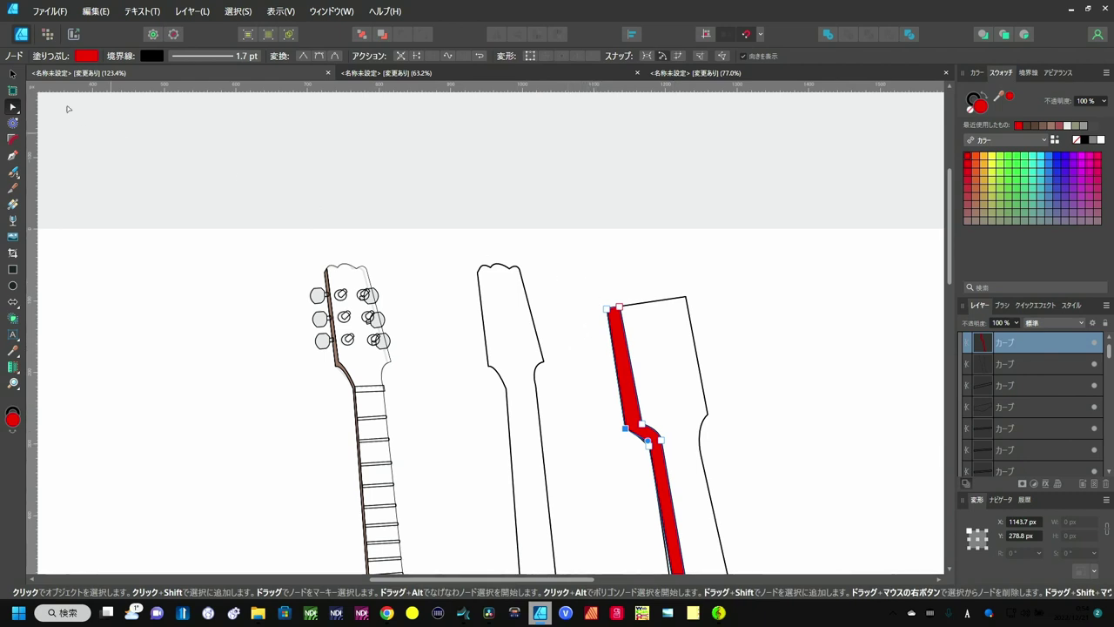
Select the strip and neck outline, undo the red-filled neck shape, and scroll down to the body.
click(12, 73)
mouse_move(579, 274)
mouse_down()
mouse_move(734, 459)
mouse_move(725, 521)
mouse_up()
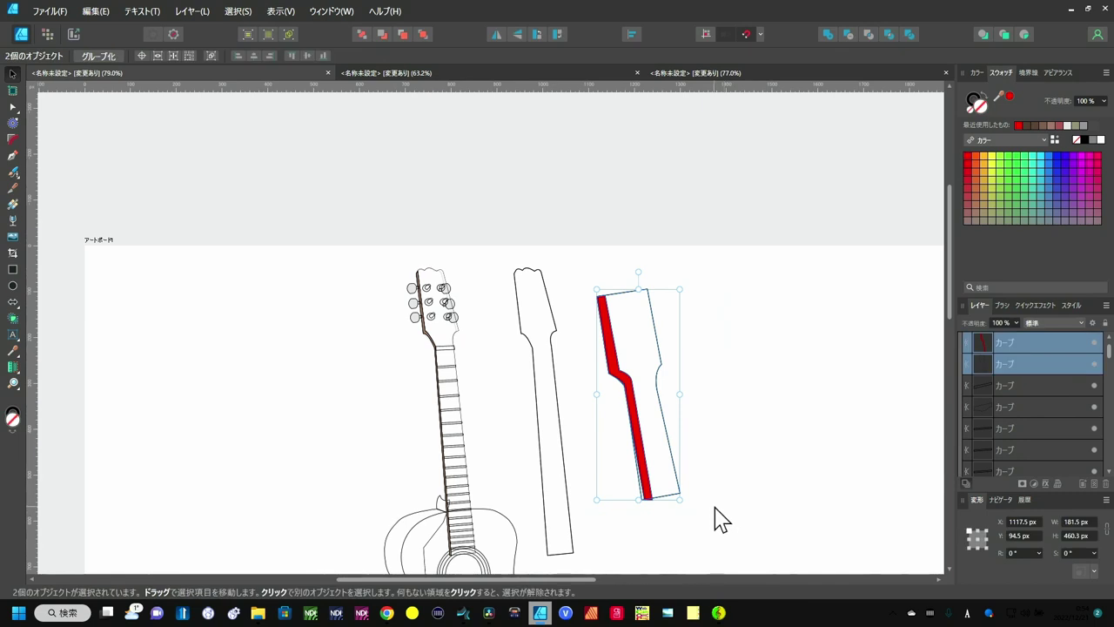
key(ctrl+z)
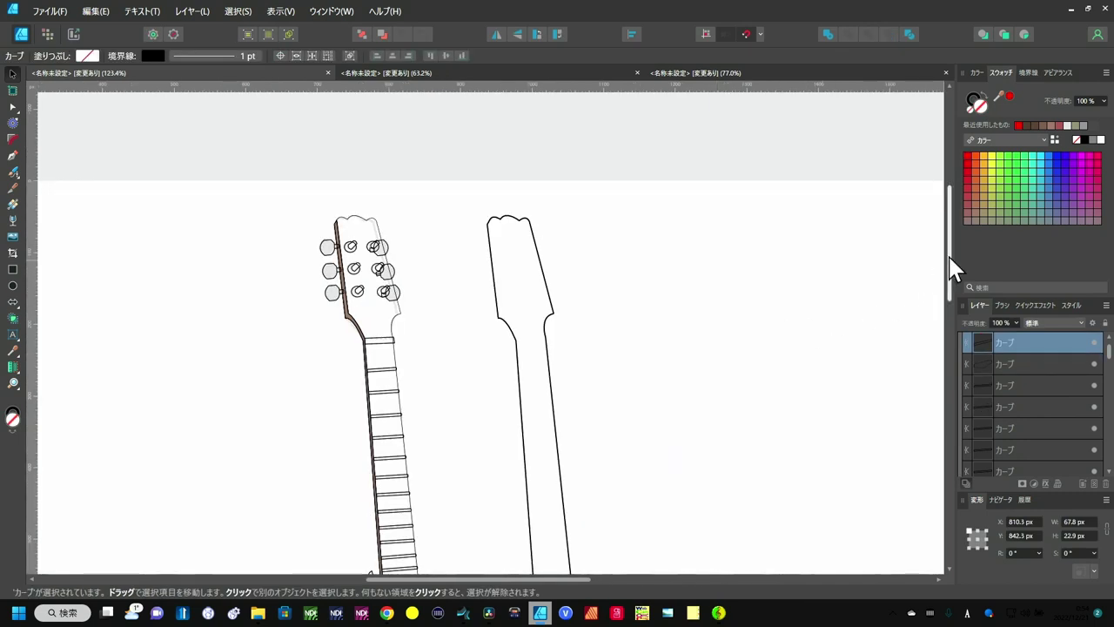
scroll(953, 265, down, 2)
scroll(952, 274, down, 2)
scroll(952, 278, down, 1)
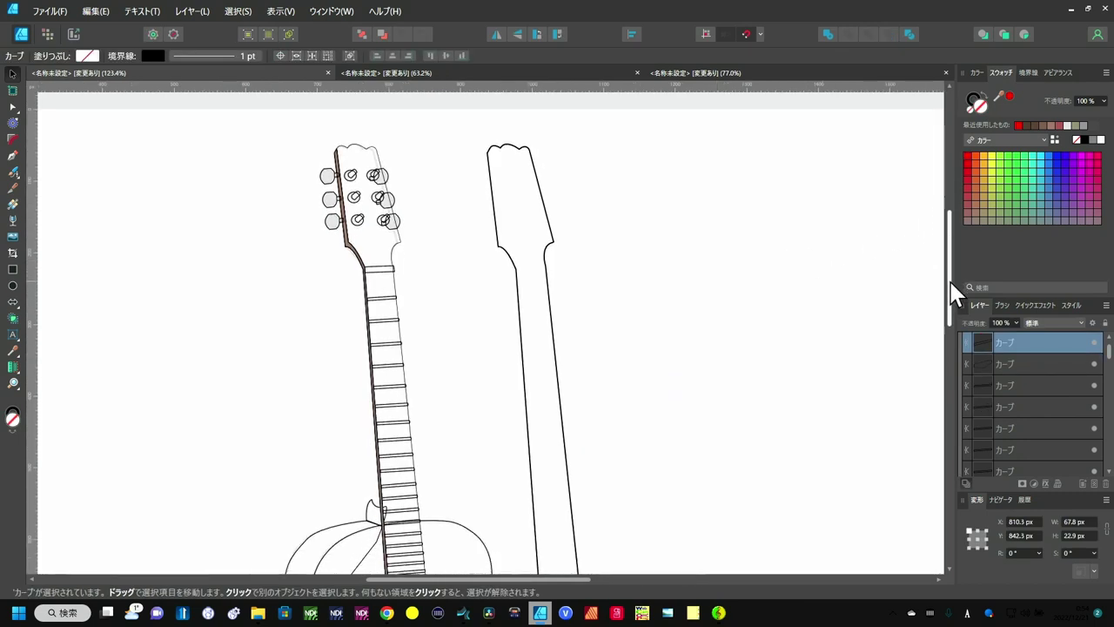
scroll(953, 278, down, 1)
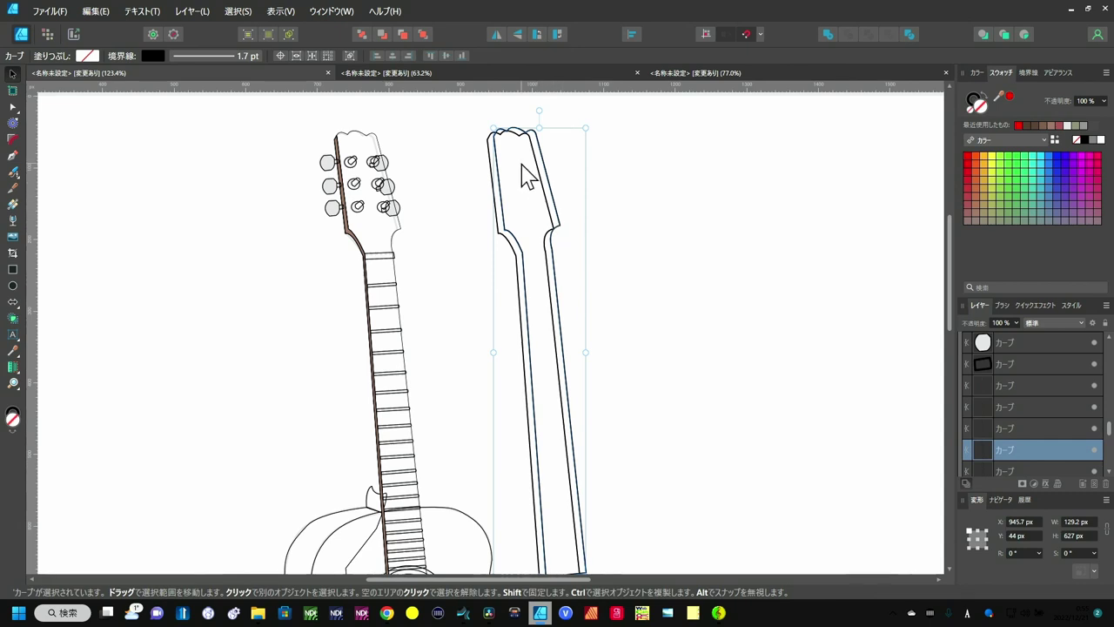
Select the inner neck outline and break its curve at the top-left node.
click(135, 165)
scroll(333, 181, up, 2)
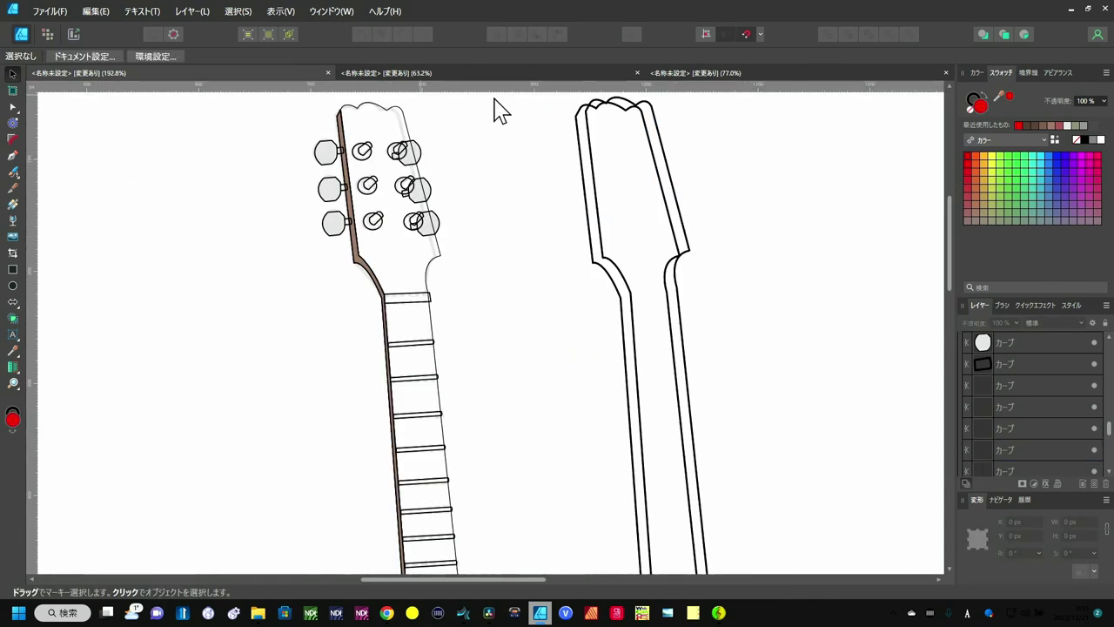
click(592, 144)
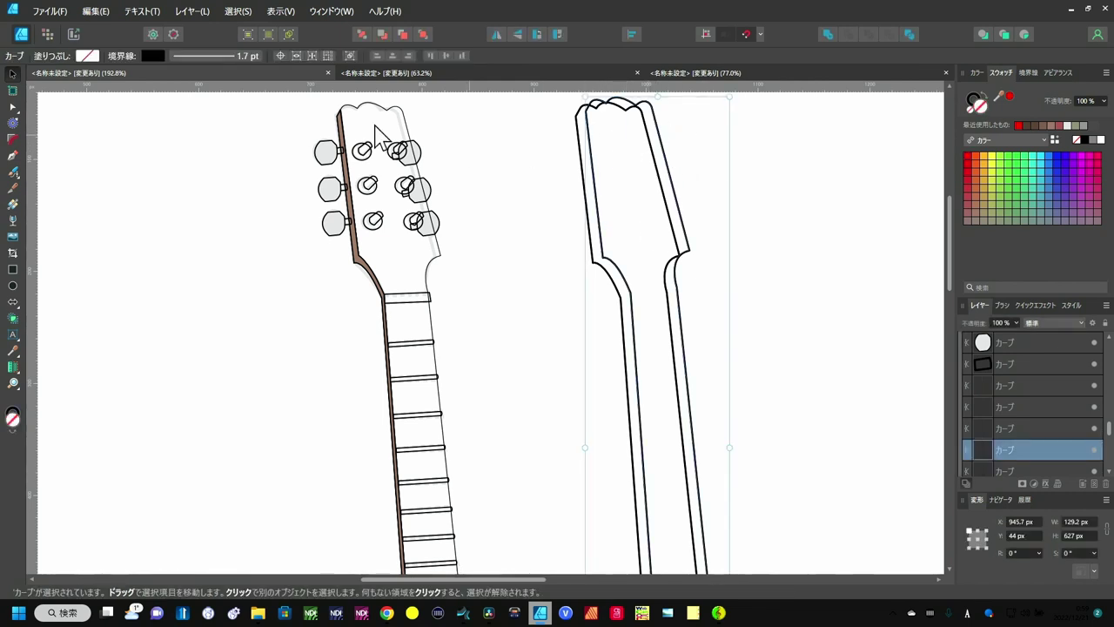
click(12, 106)
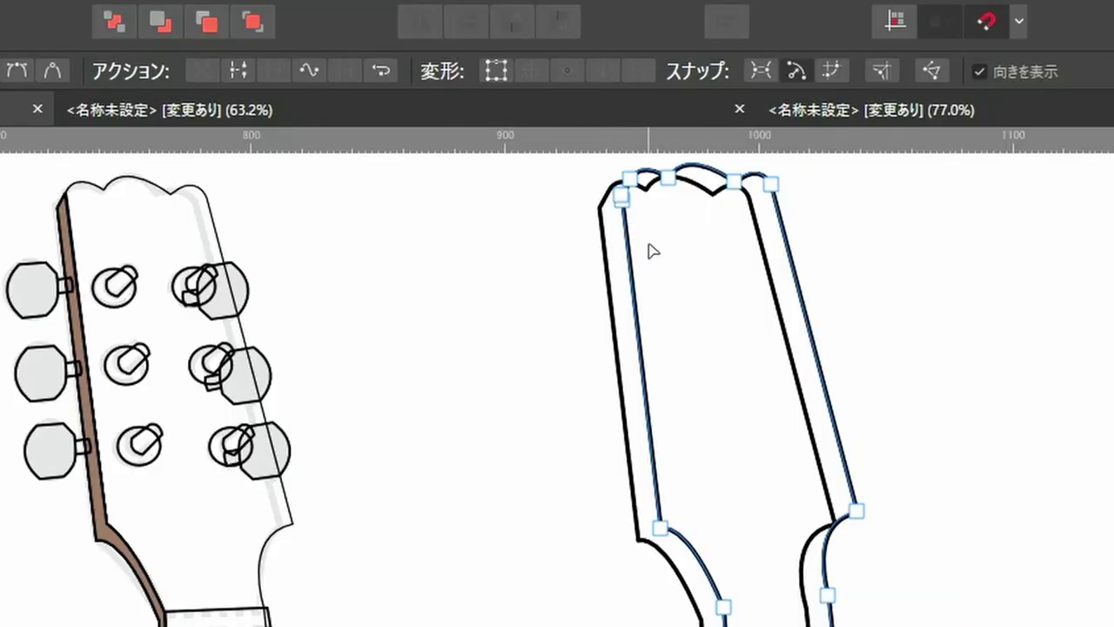
right_click(622, 197)
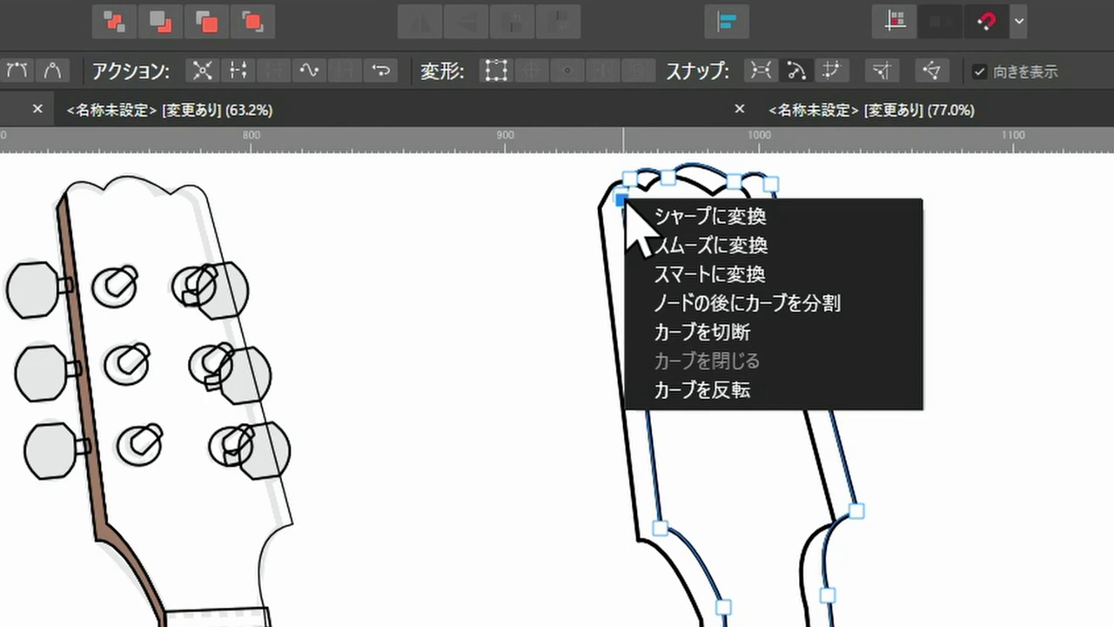
click(687, 339)
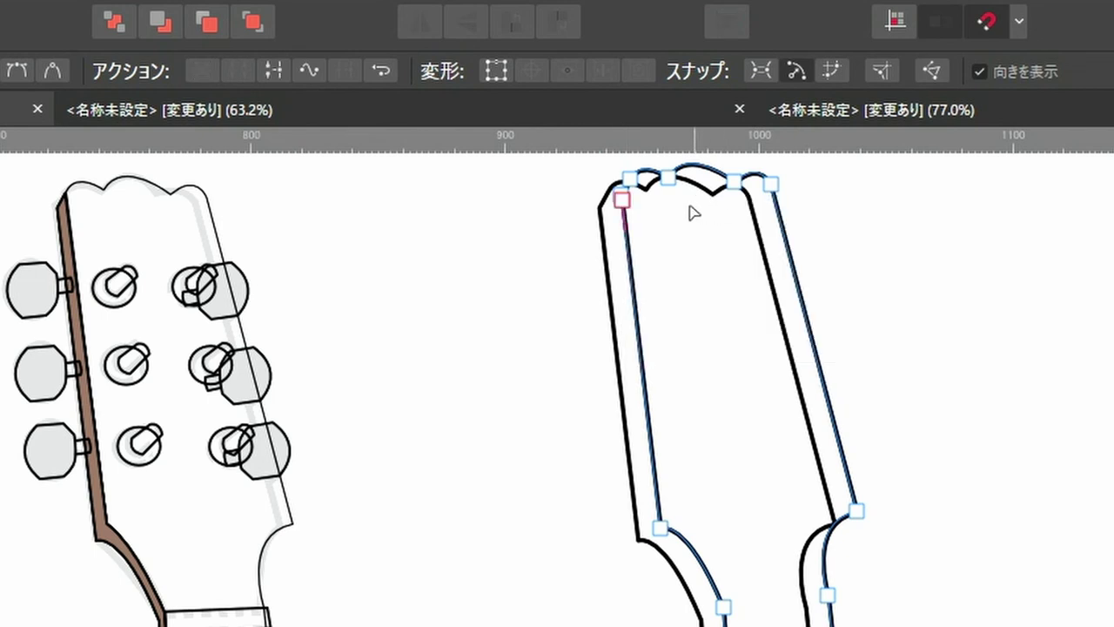
Break the inner outline at its bottom-left node as well, bringing both headstocks into view.
click(629, 179)
scroll(629, 180, down, 3)
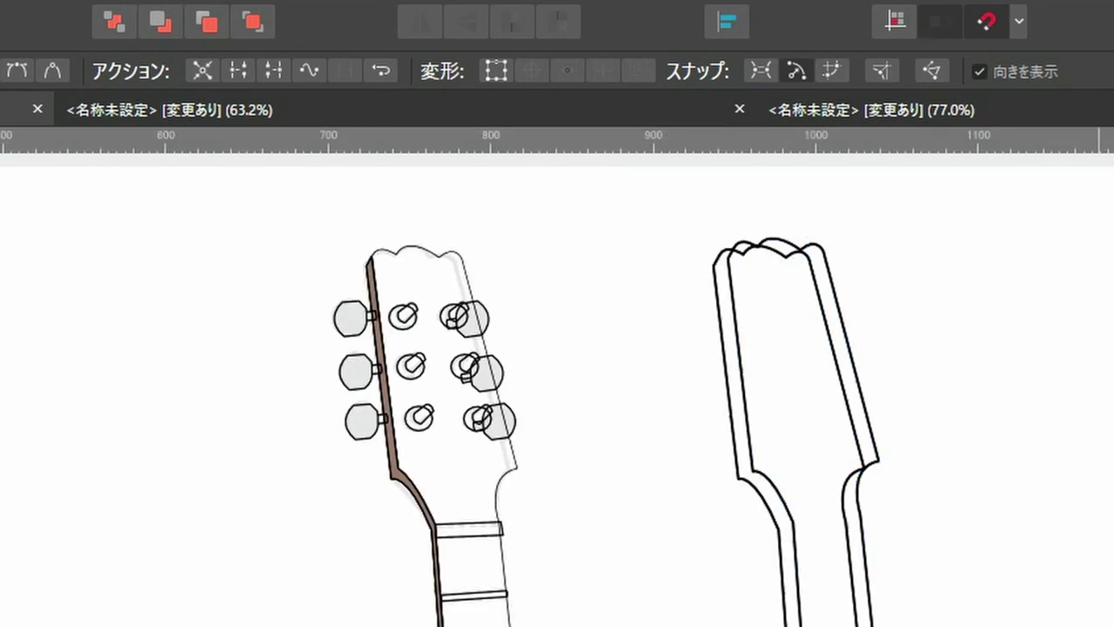
scroll(913, 322, up, 5)
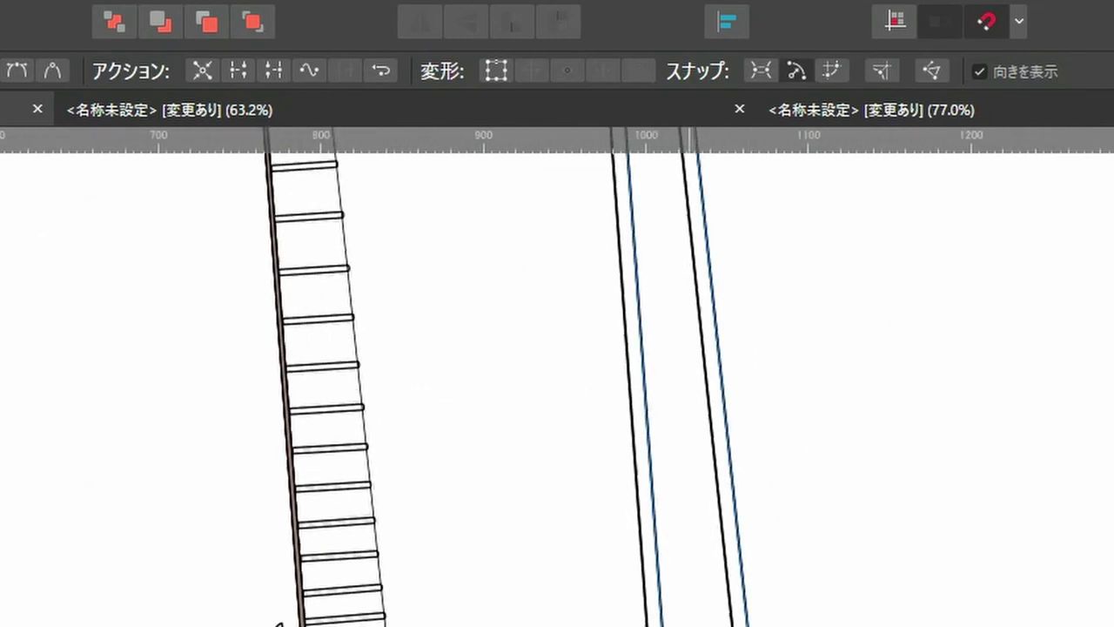
right_click(678, 329)
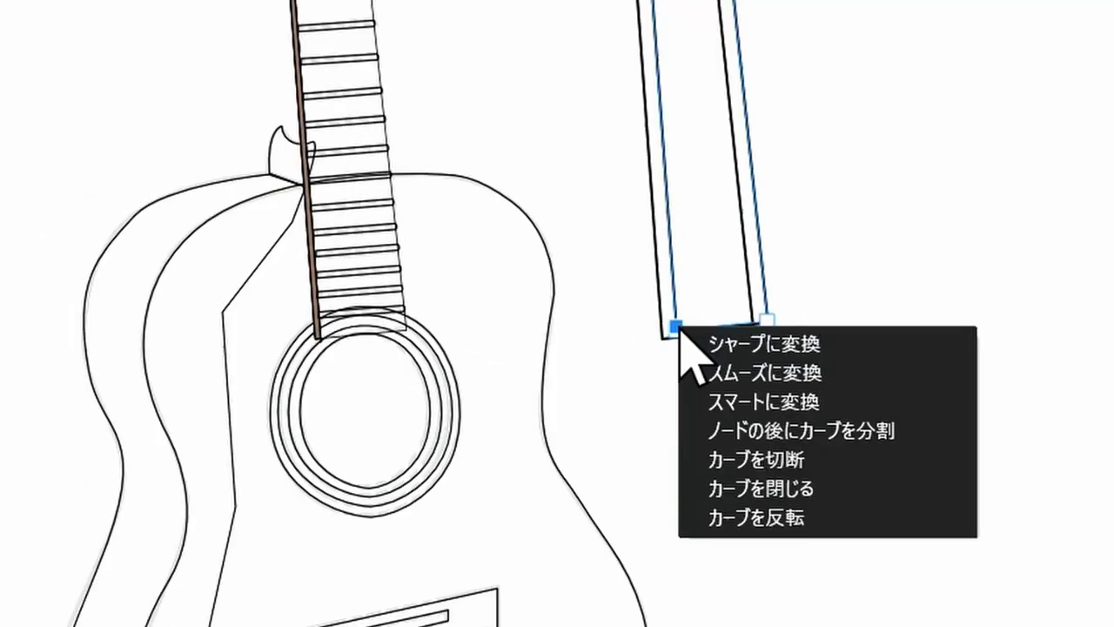
click(744, 459)
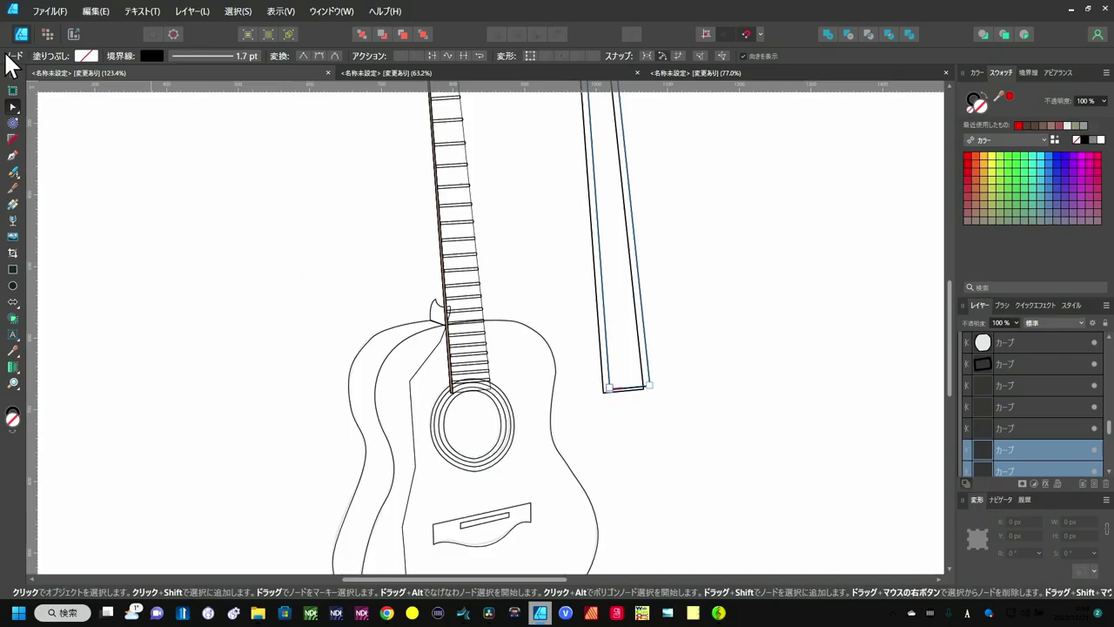
click(12, 74)
drag(733, 261, 734, 400)
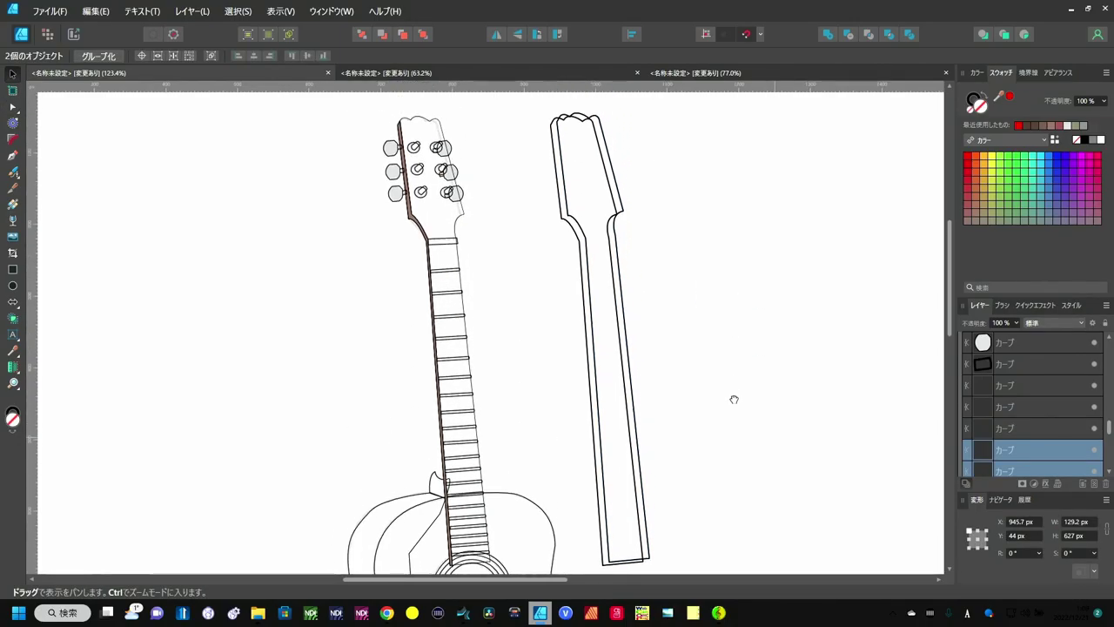
Nudge the neck outline curve slightly left and down, then zoom in on both headstocks.
click(688, 306)
click(625, 224)
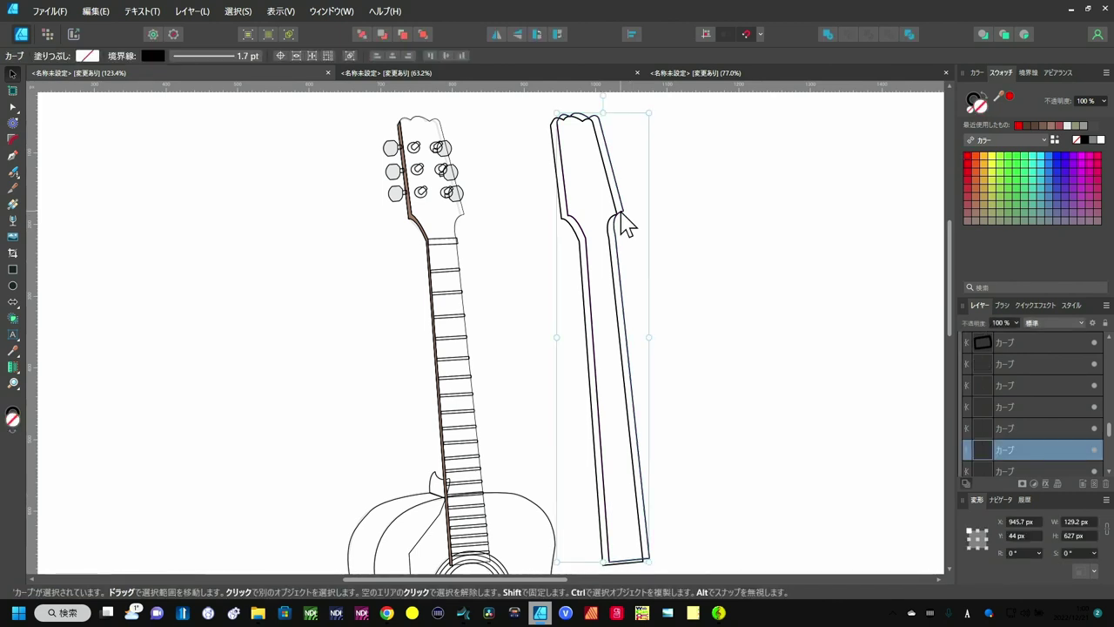
drag(625, 225, 618, 227)
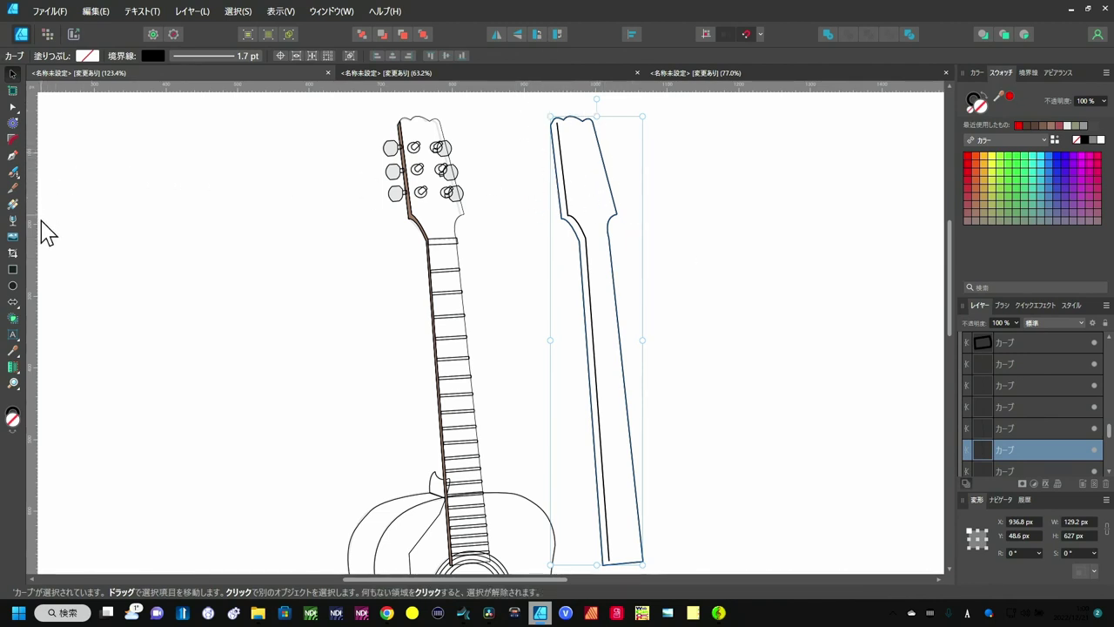
click(12, 383)
click(558, 243)
Stretch the separated inner line's top to the headstock edge and its bottom past the neck base.
click(12, 74)
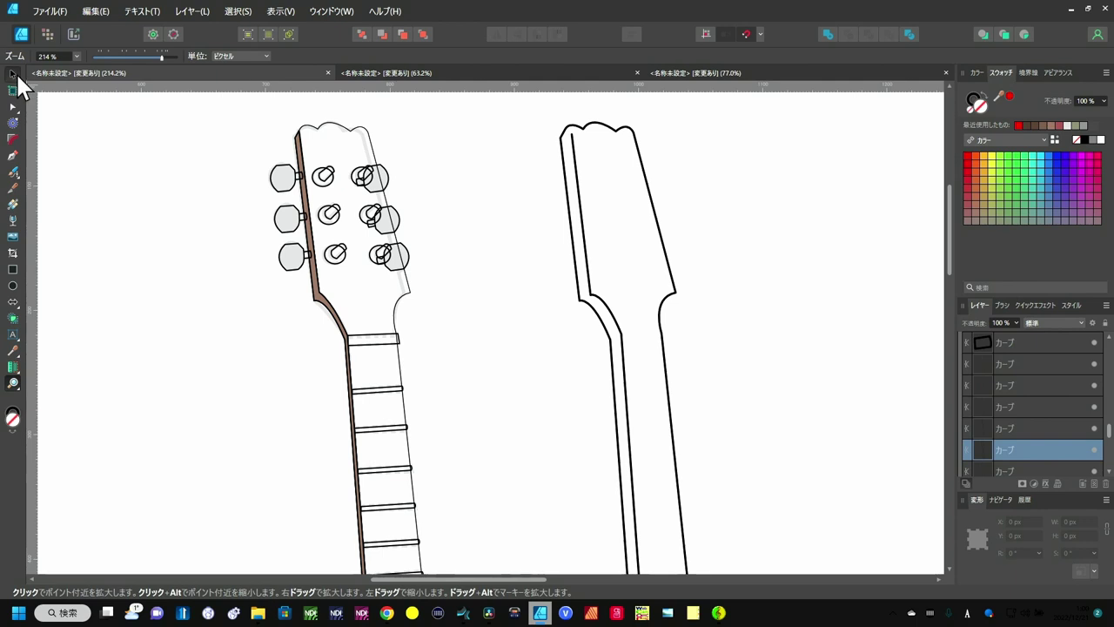
click(592, 148)
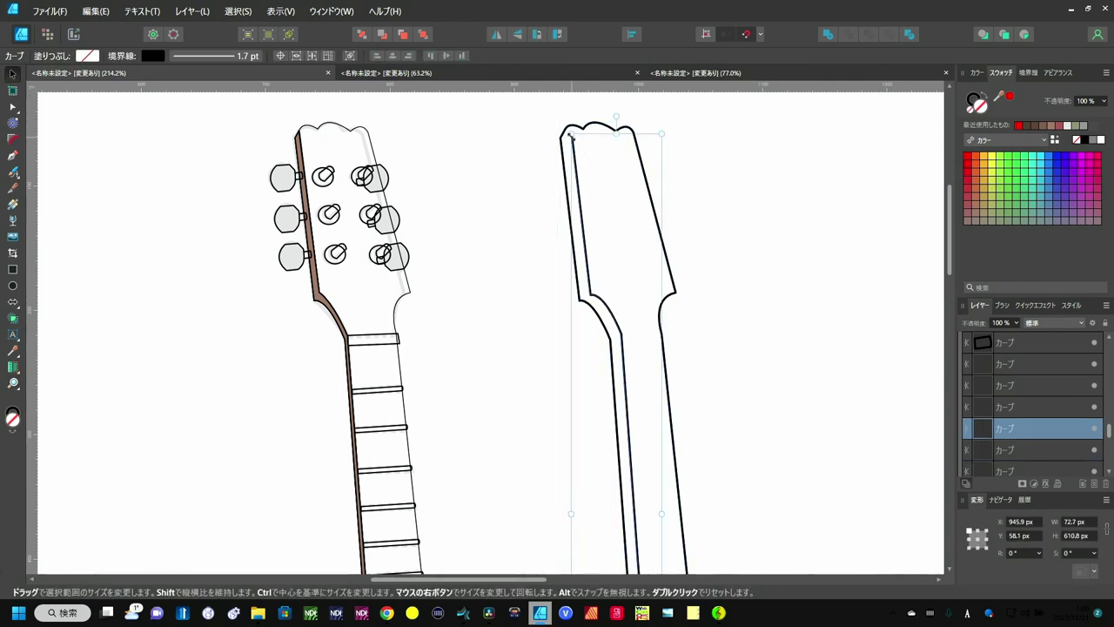
click(12, 105)
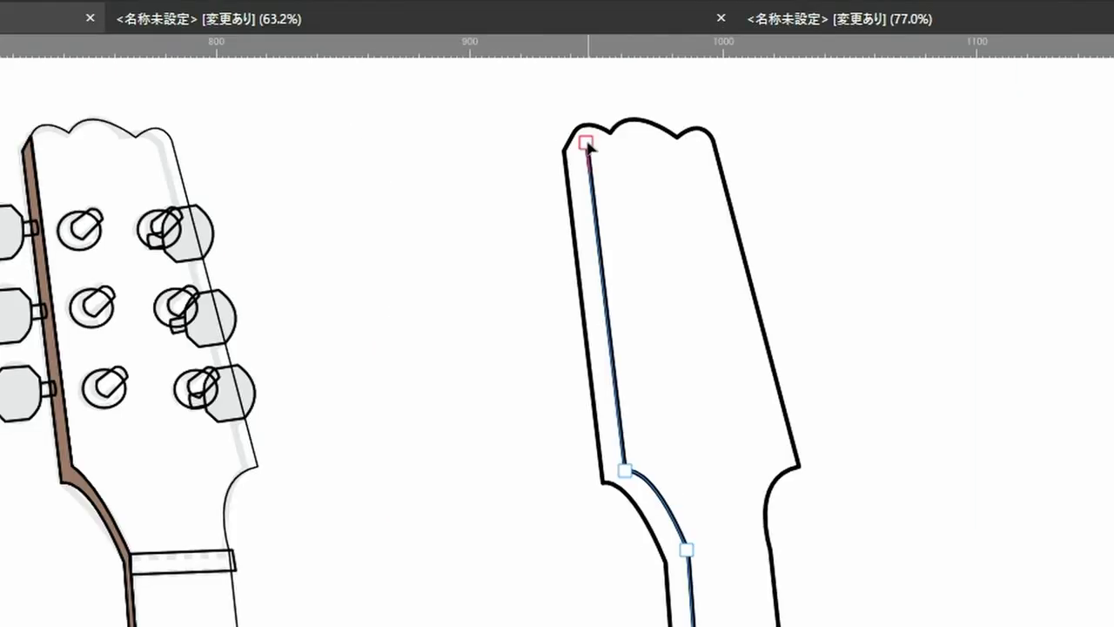
drag(586, 142, 576, 93)
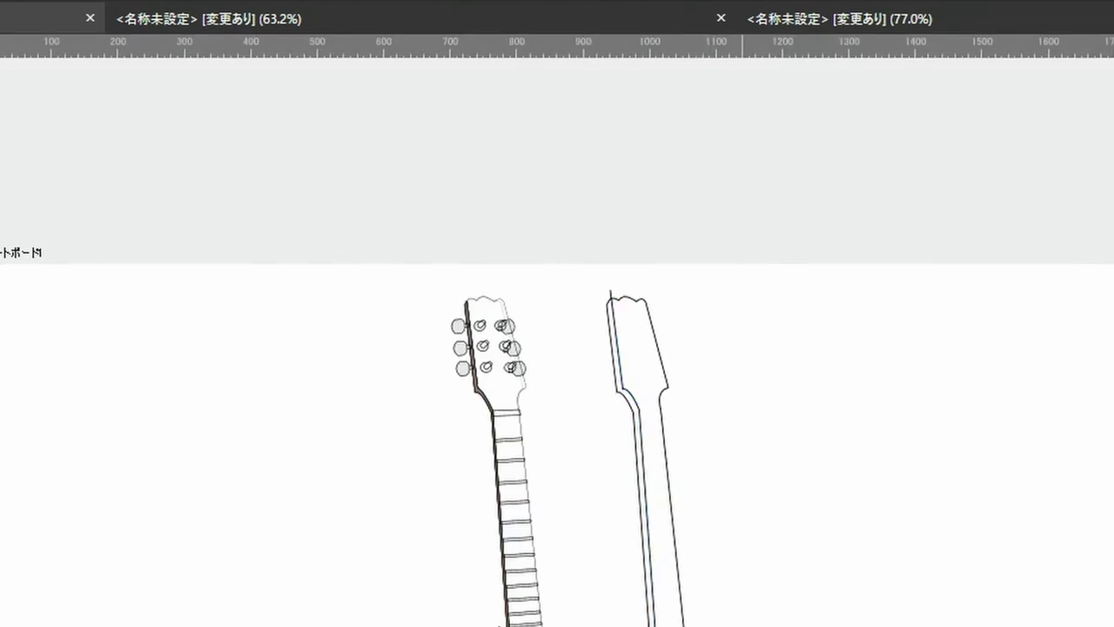
scroll(696, 495, up, 4)
scroll(696, 493, up, 2)
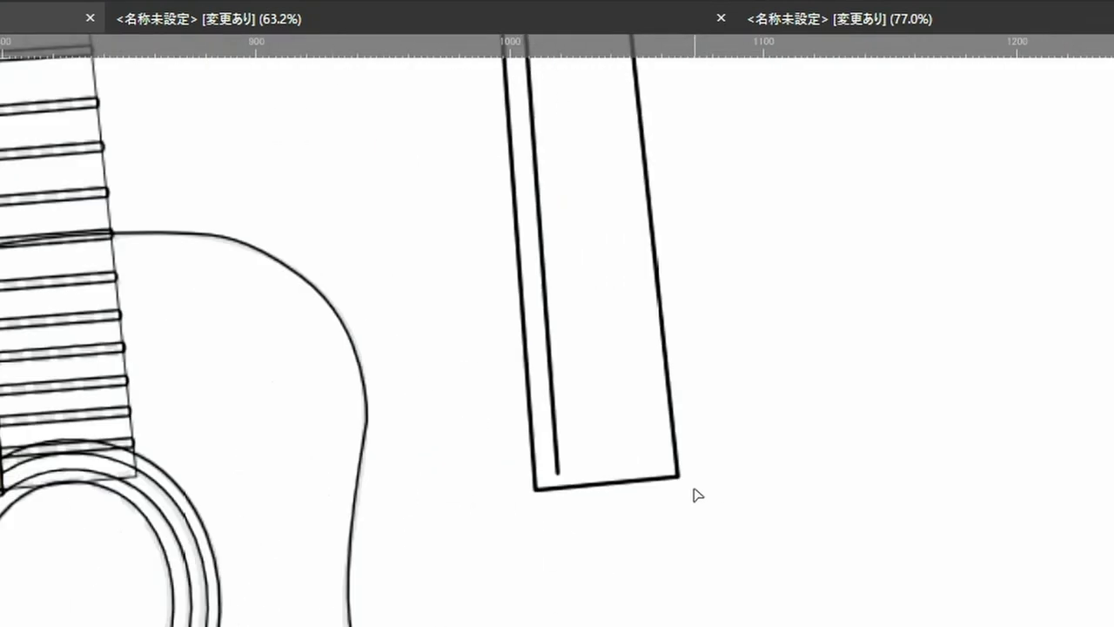
scroll(687, 495, up, 1)
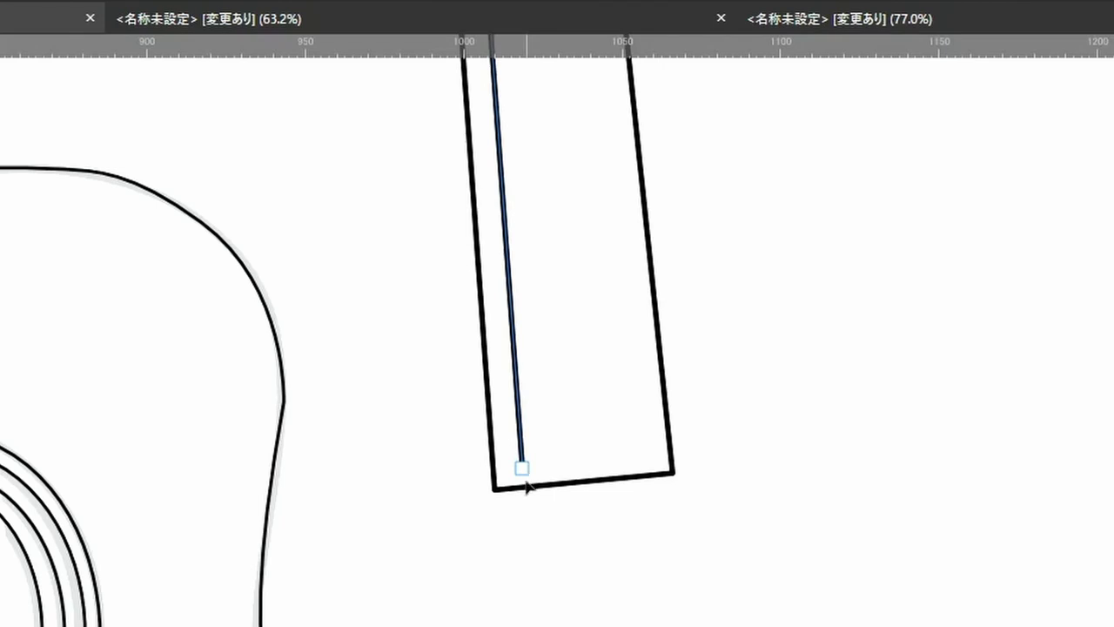
drag(521, 468, 524, 503)
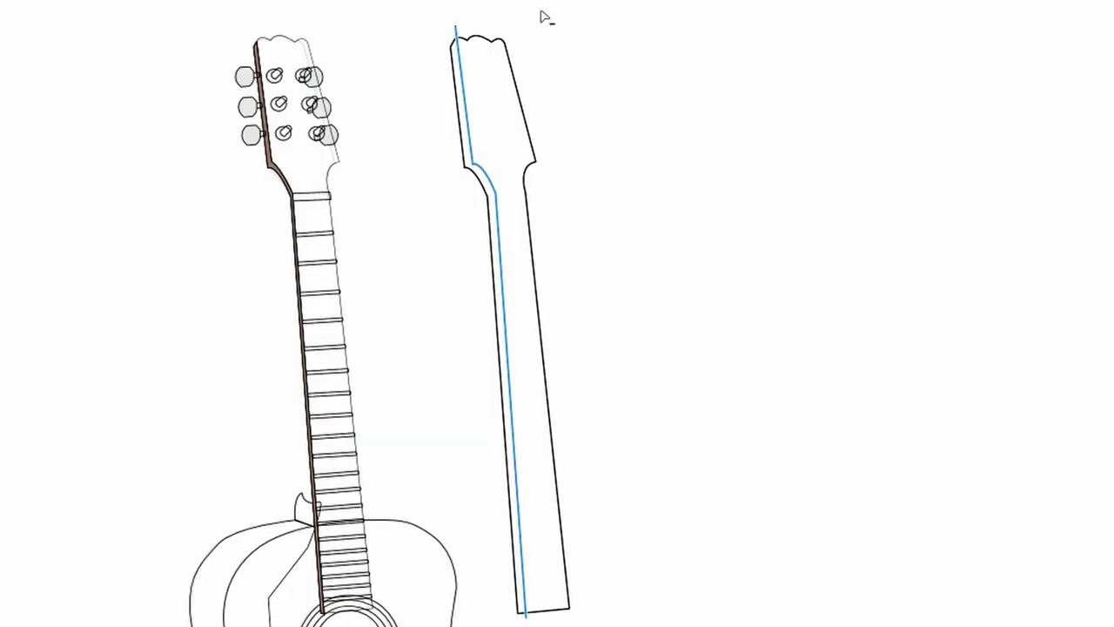
Select the neck shapes and Shape Builder the thin left strip and main face into separate red fills.
mouse_move(557, 14)
mouse_down()
mouse_move(420, 71)
mouse_move(464, 602)
mouse_up()
drag(477, 52, 452, 625)
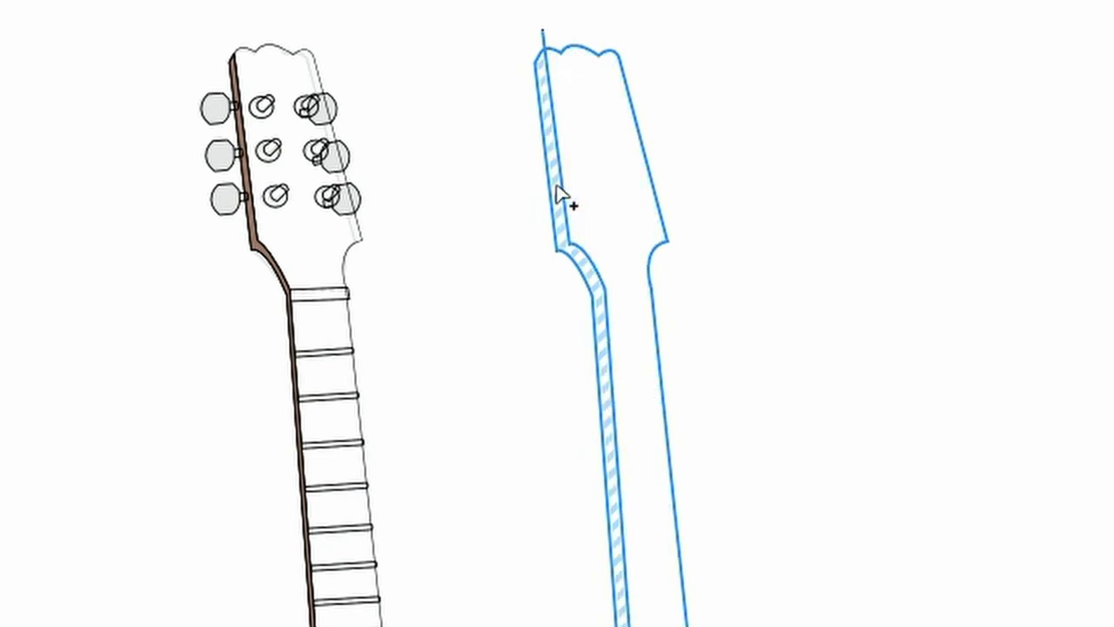
scroll(562, 199, up, 2)
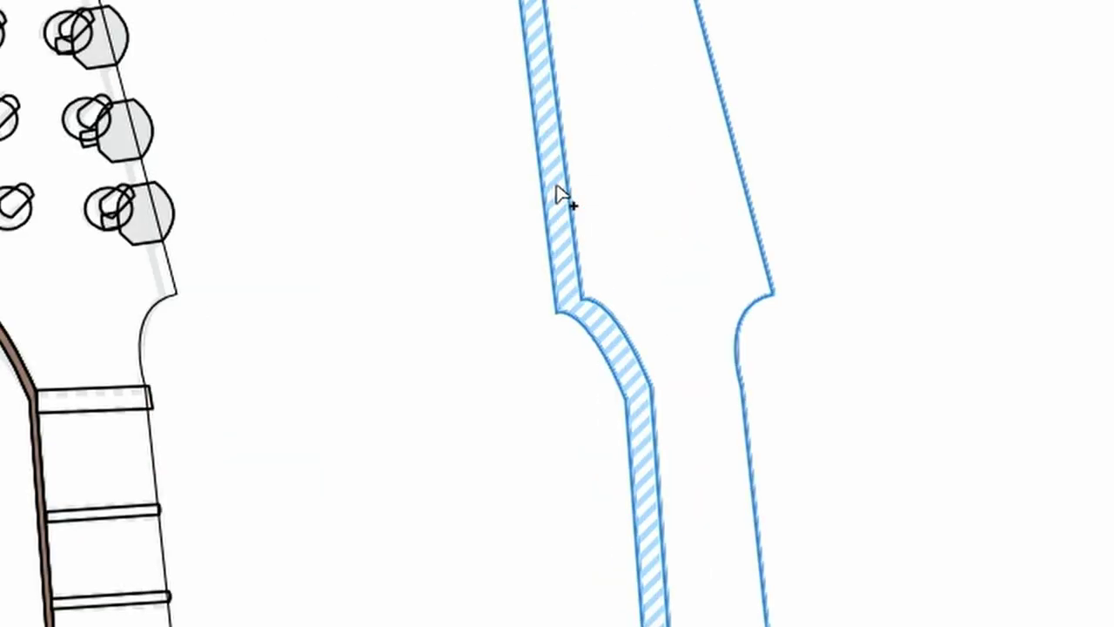
scroll(601, 183, up, 2)
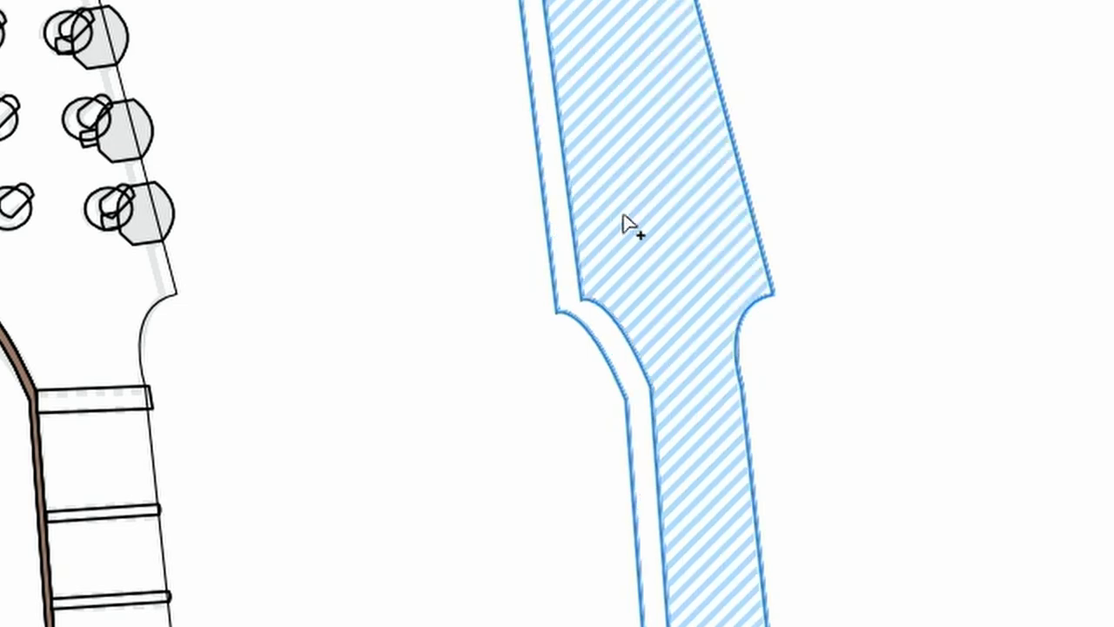
click(564, 233)
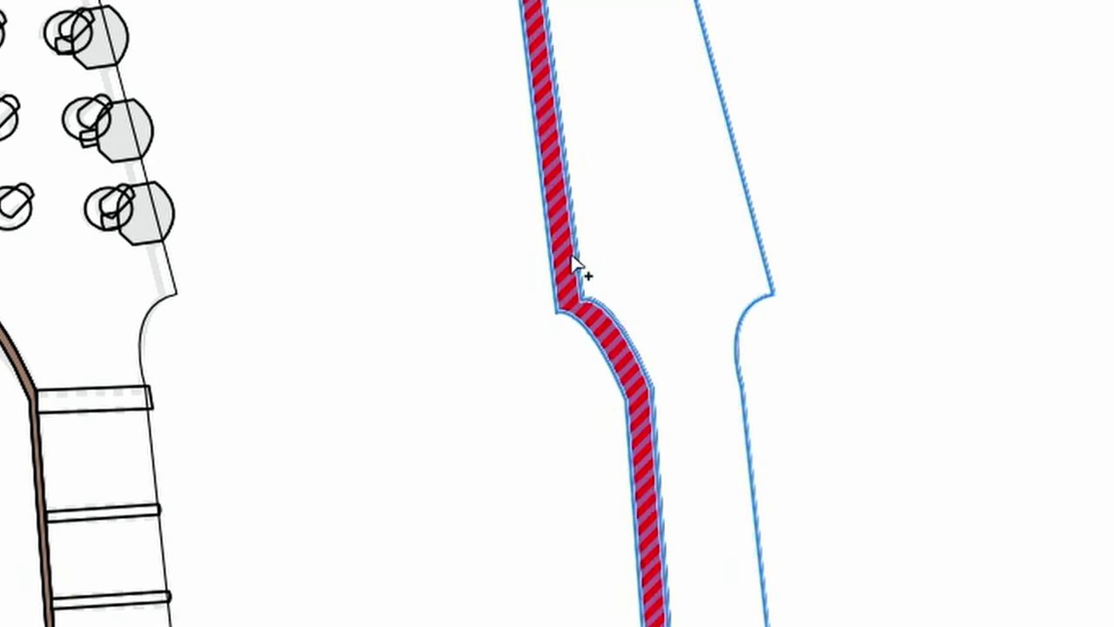
click(680, 88)
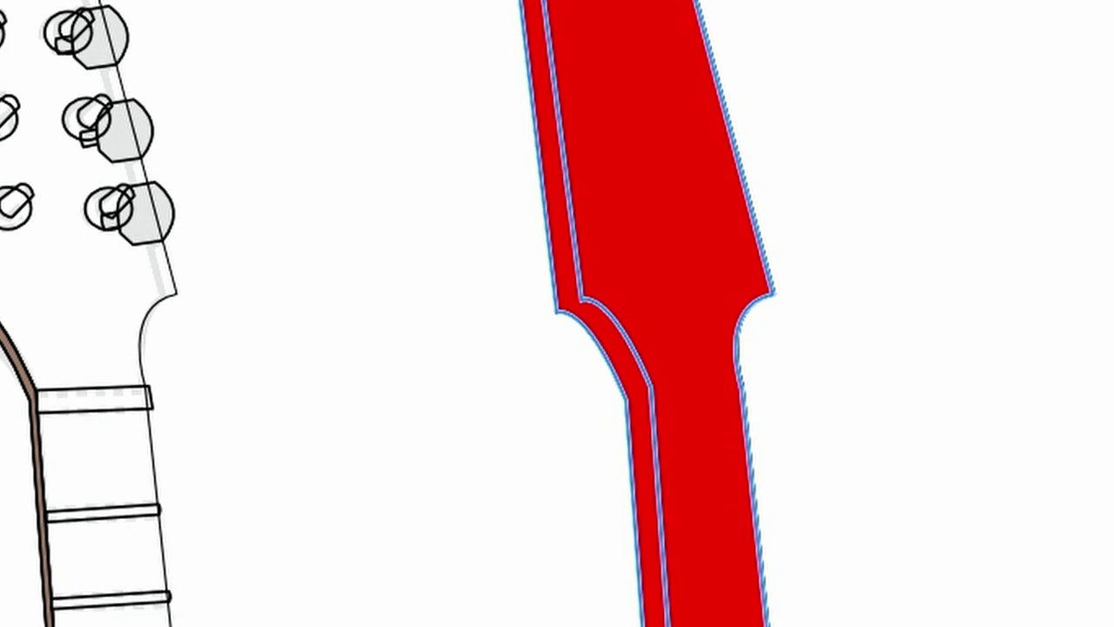
Fill the neck face with an orange-yellow swatch and the thin left strip dark reddish brown.
key(ctrl+shift+a)
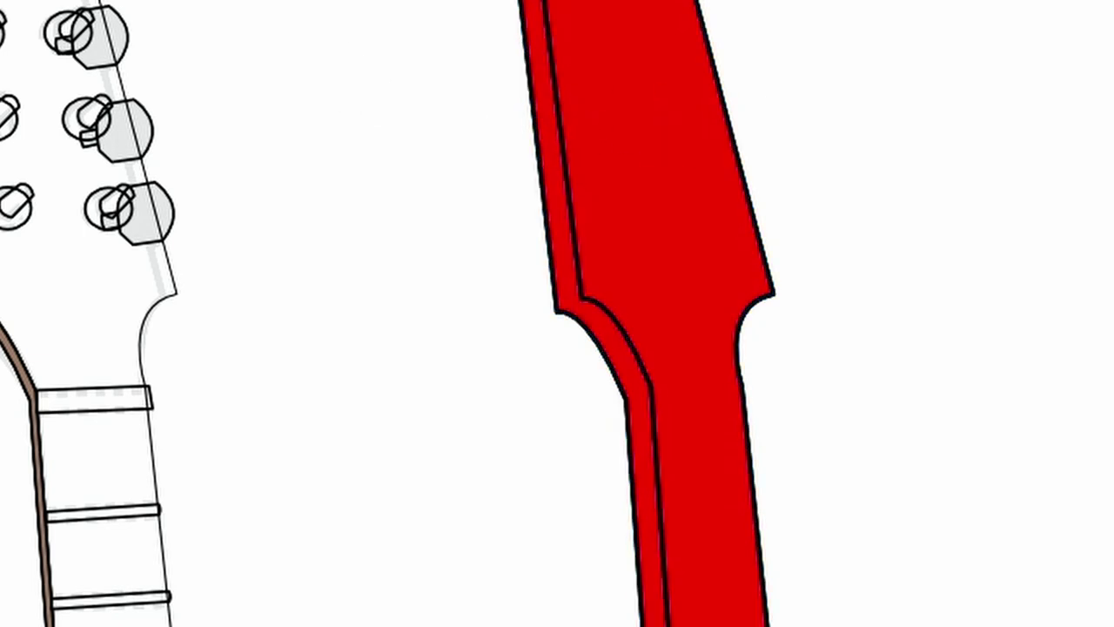
click(542, 178)
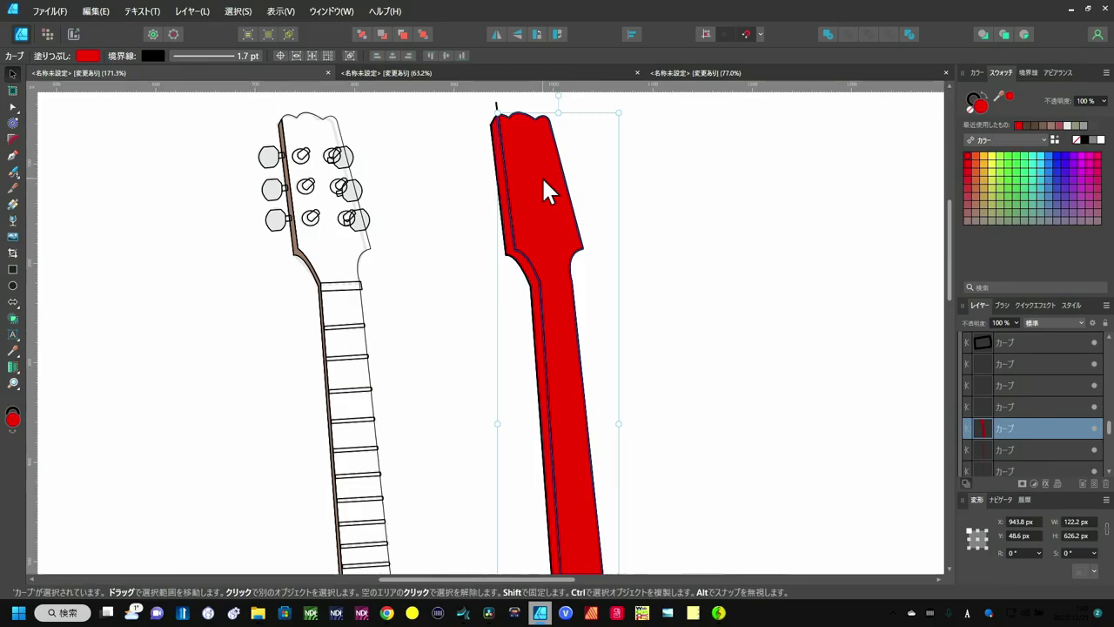
click(988, 181)
key(ctrl+shift+a)
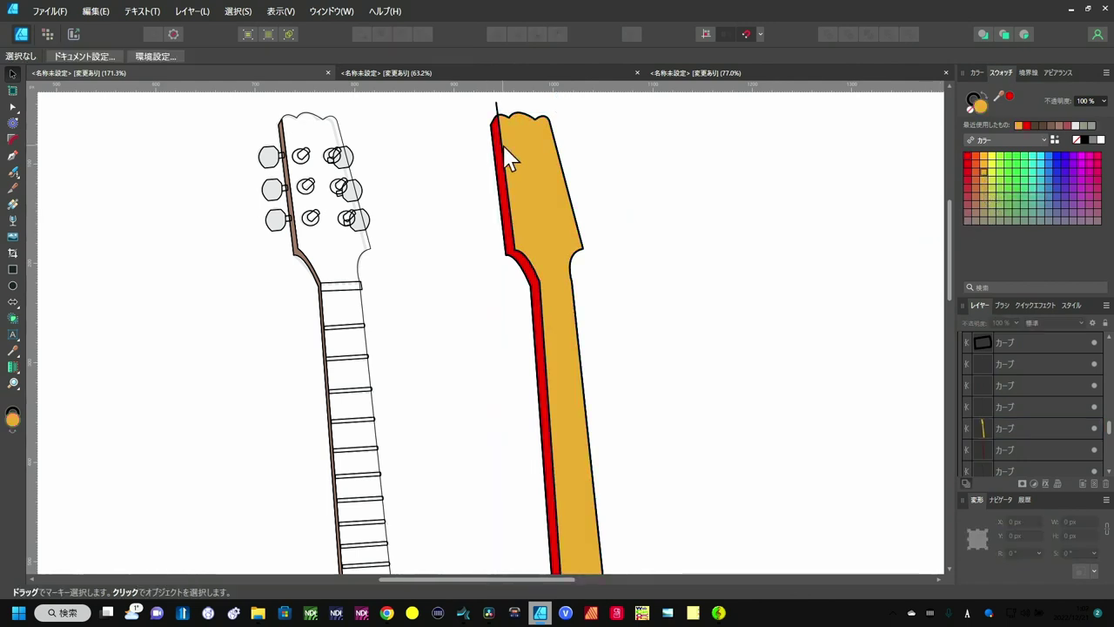
click(497, 157)
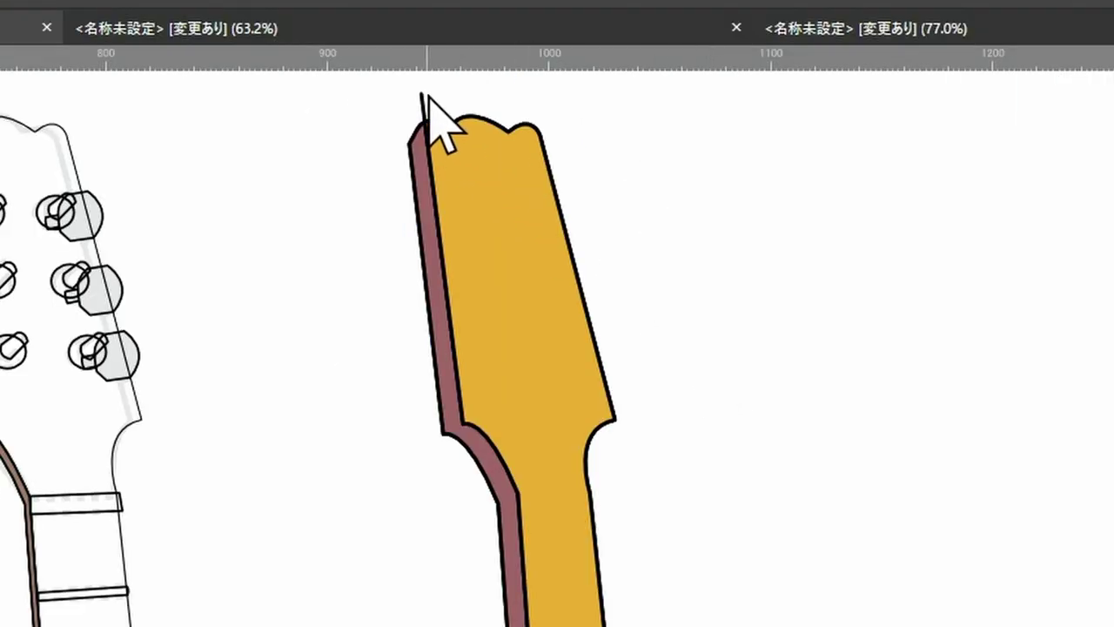
Select the brown side strip, then the whole neck, and zoom in on the neck's curve.
click(422, 96)
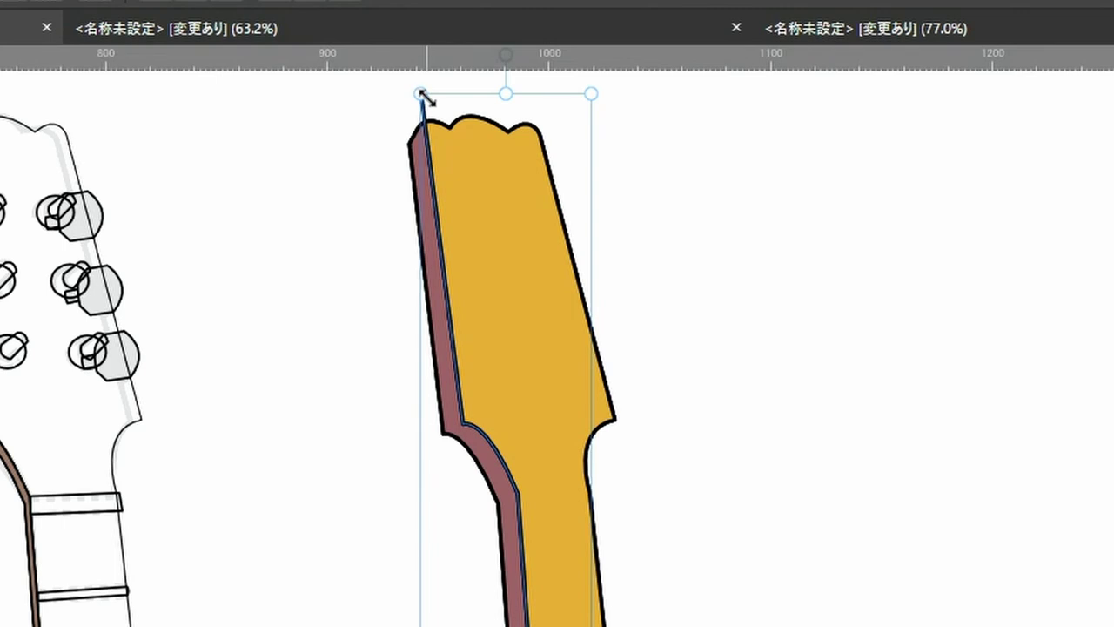
click(435, 109)
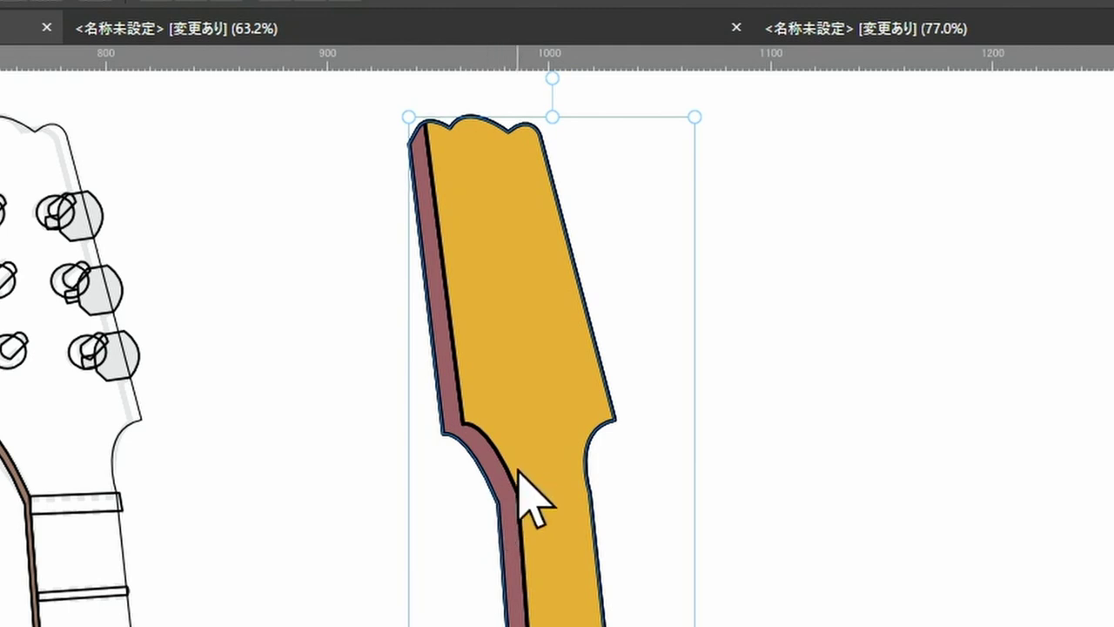
scroll(520, 473, up, 1)
scroll(517, 473, up, 1)
scroll(517, 472, up, 1)
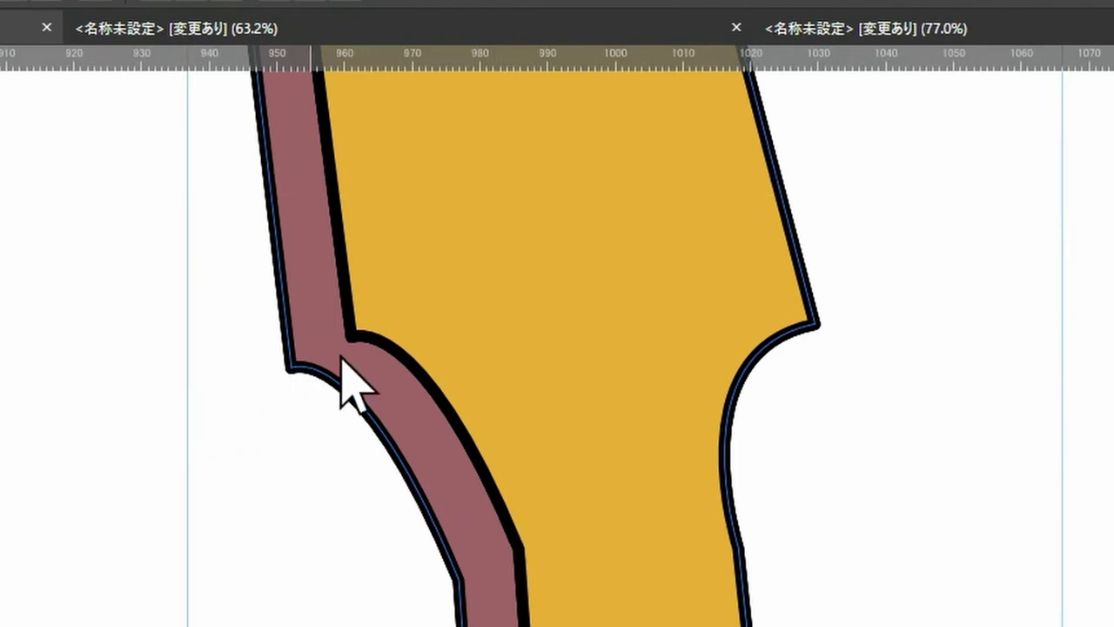
Drag the yellow face's curve node and top-left node leftward so it sits flush against the brown strip.
click(388, 373)
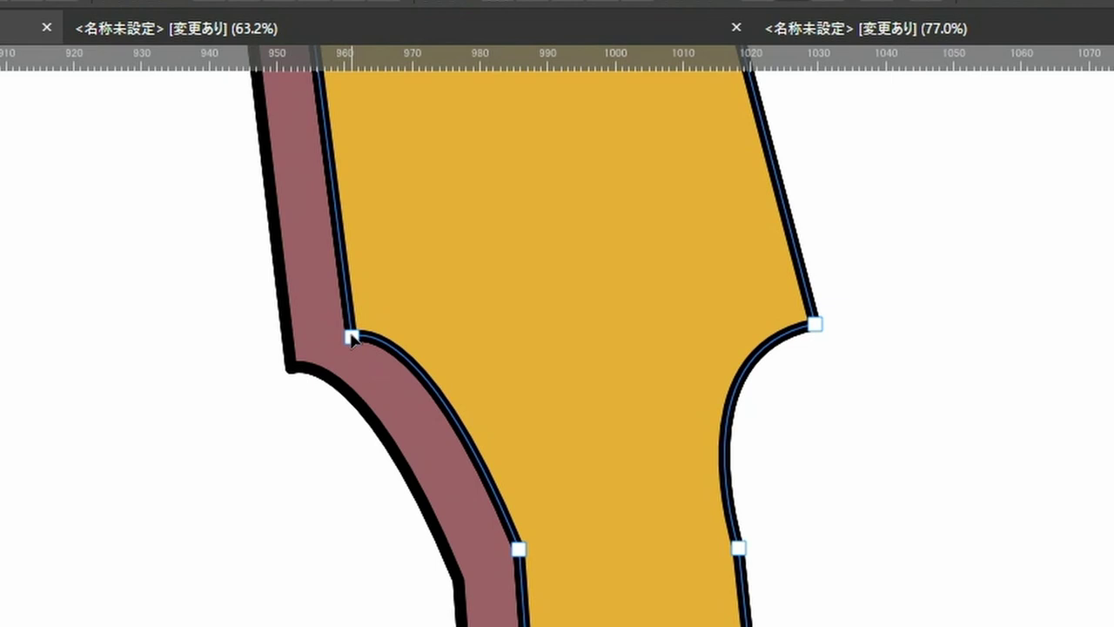
drag(350, 337, 328, 338)
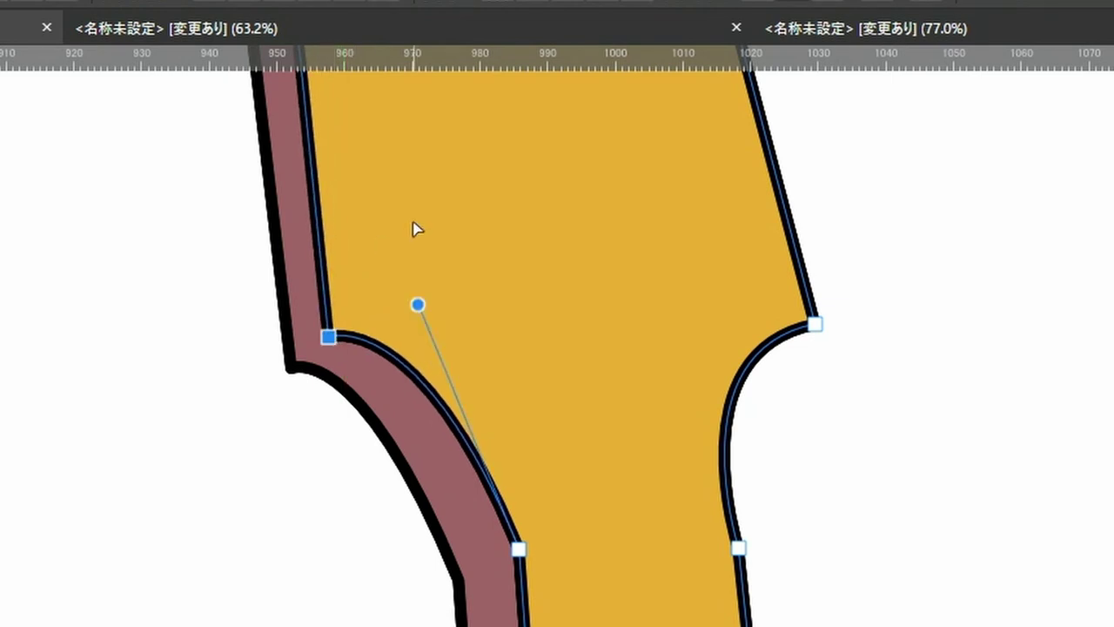
drag(412, 217, 581, 626)
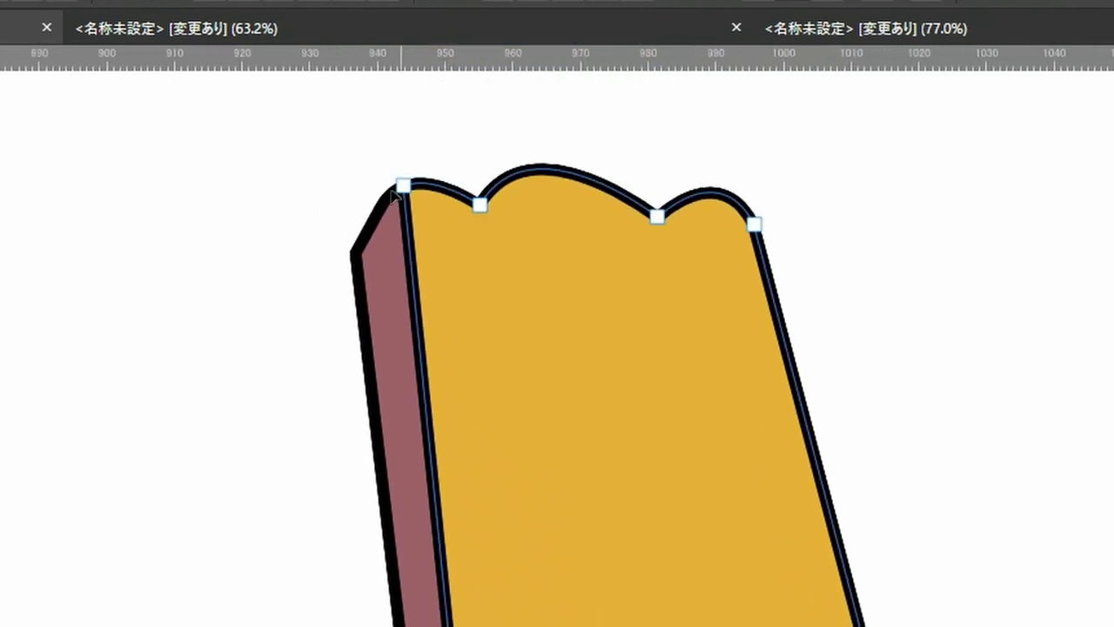
drag(403, 183, 384, 196)
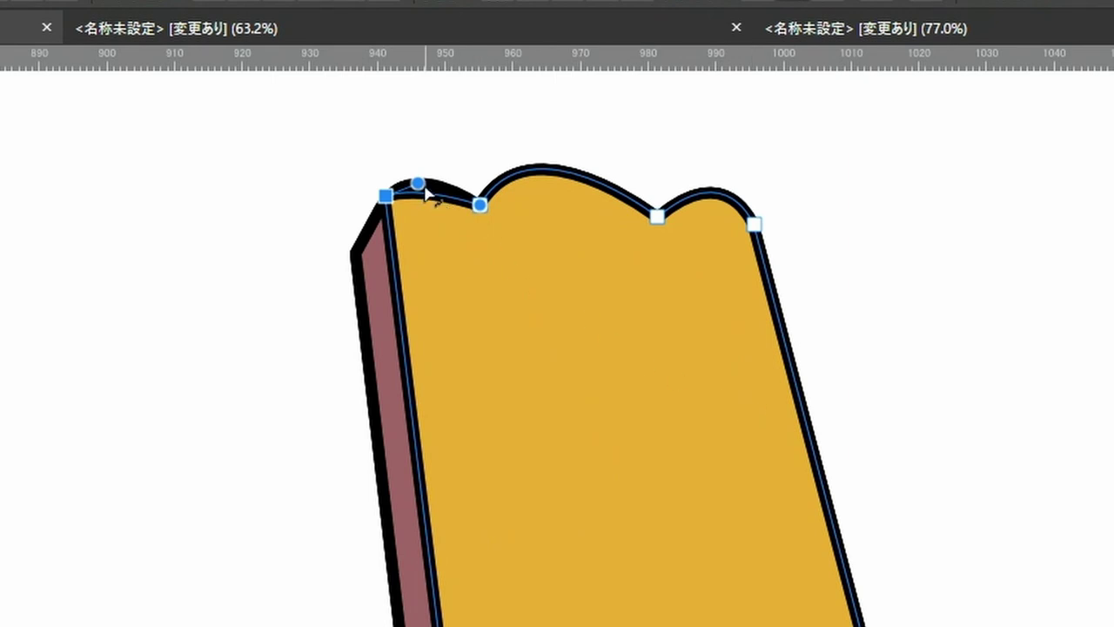
key(space)
drag(1075, 428, 846, 25)
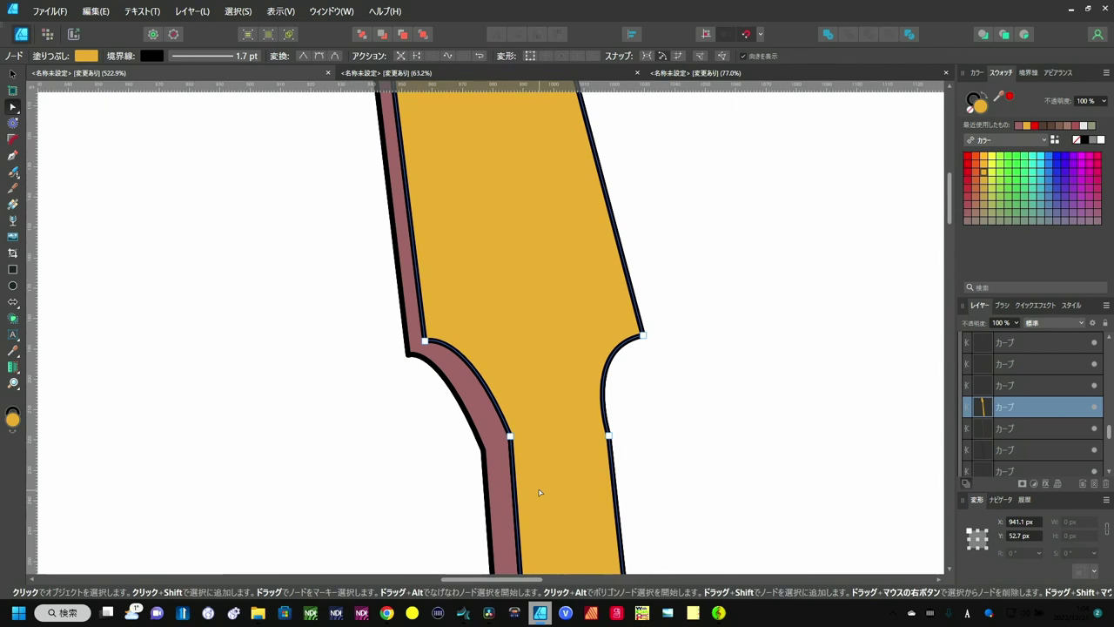
scroll(539, 493, up, 2)
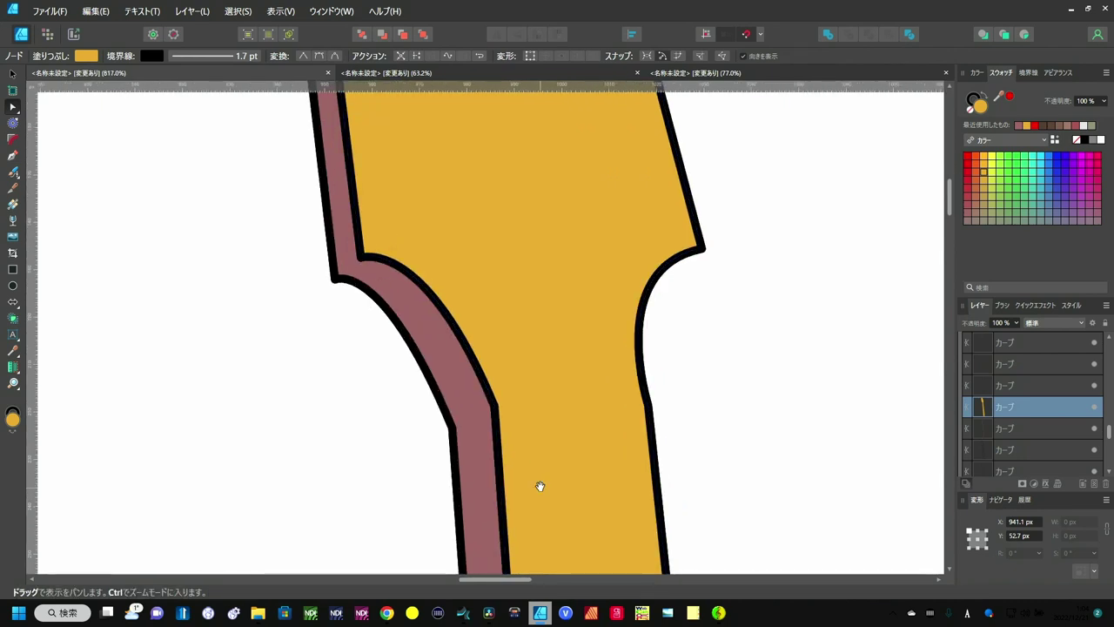
scroll(539, 487, down, 3)
scroll(539, 488, down, 5)
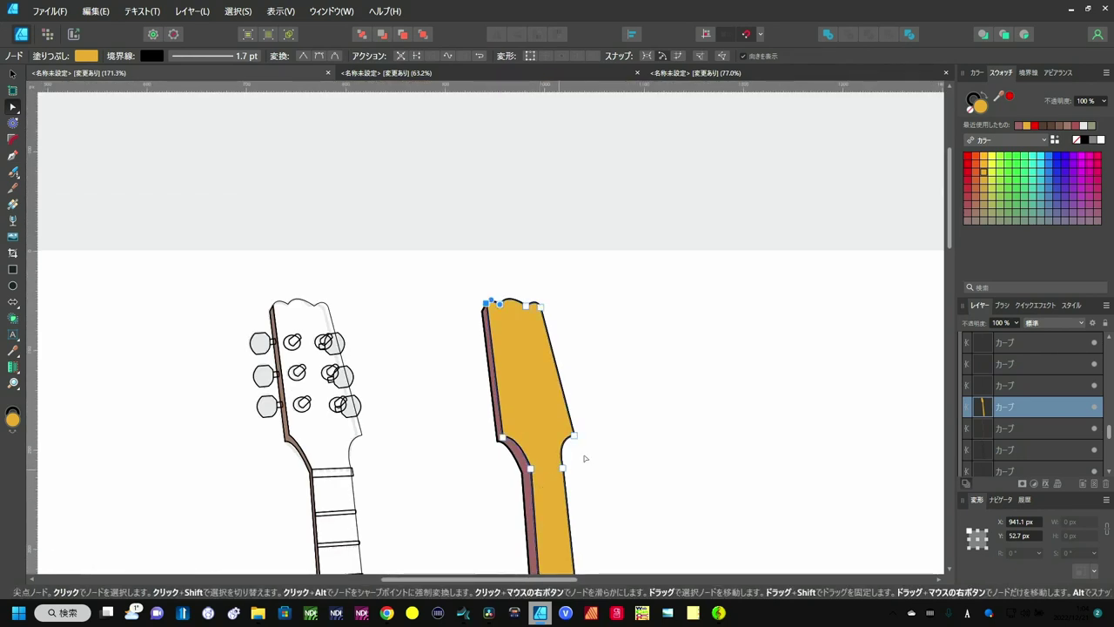
scroll(646, 410, up, 1)
drag(646, 410, 598, 223)
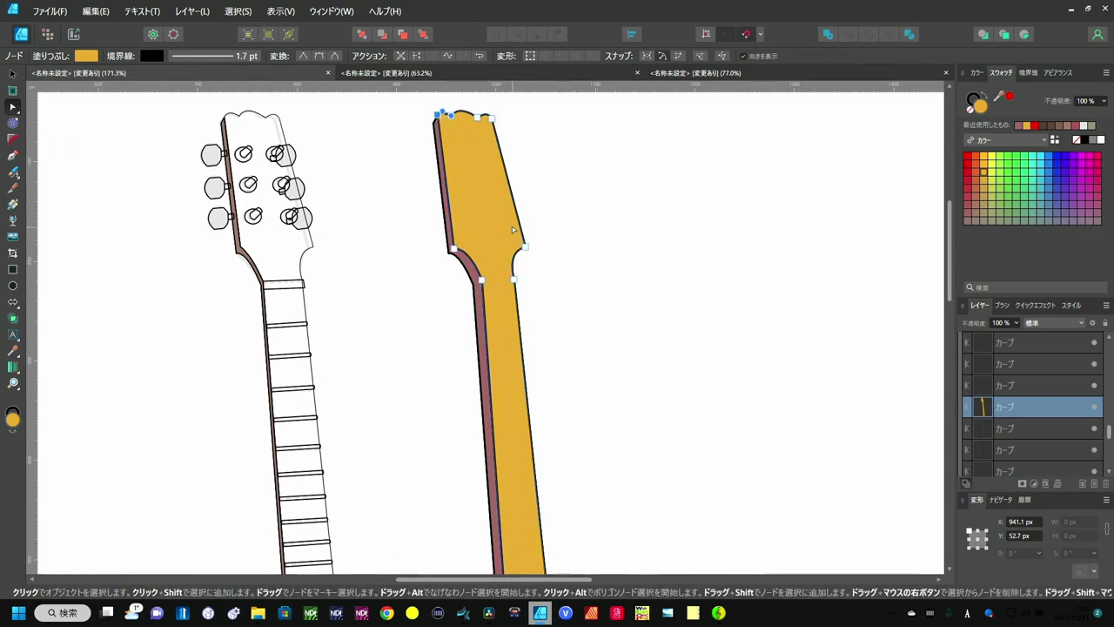
Remove the yellow neck face and the brown side strip so only the bare neck outline remains.
click(13, 74)
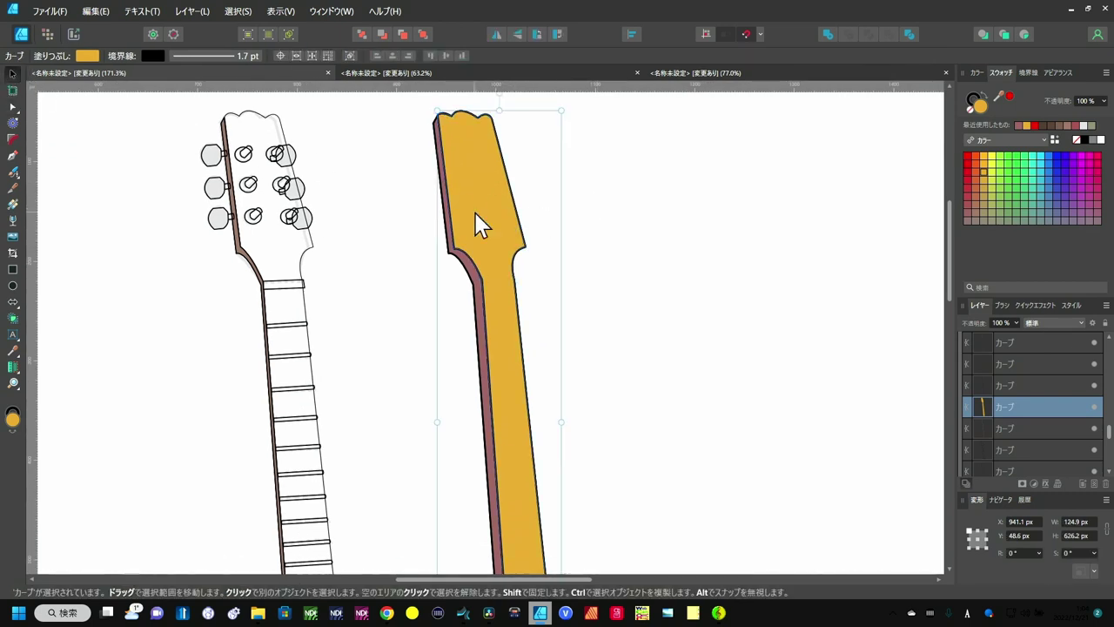
key(Delete)
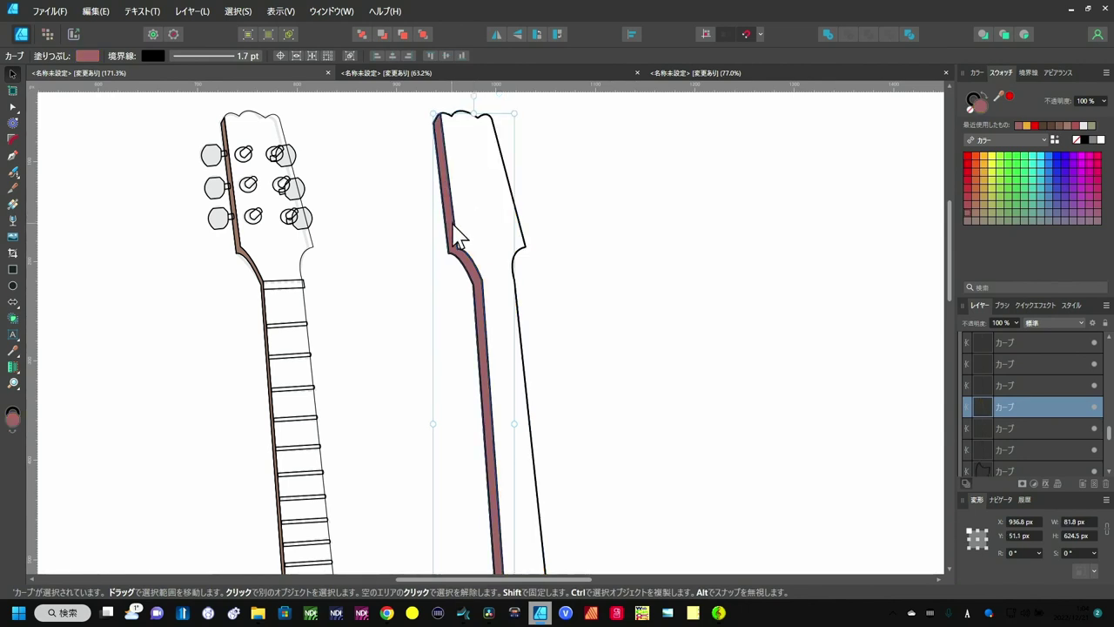
key(Delete)
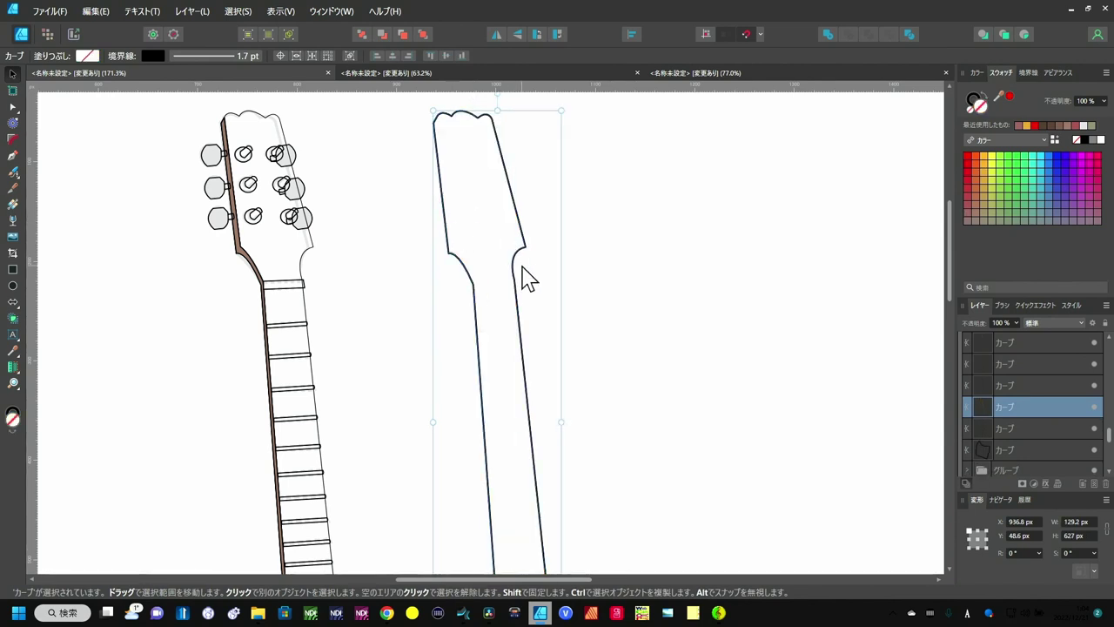
ctrl+scroll(540, 274, down, 3)
Start a new path above the headstock corner and run it straight down the neck's left edge.
key(p)
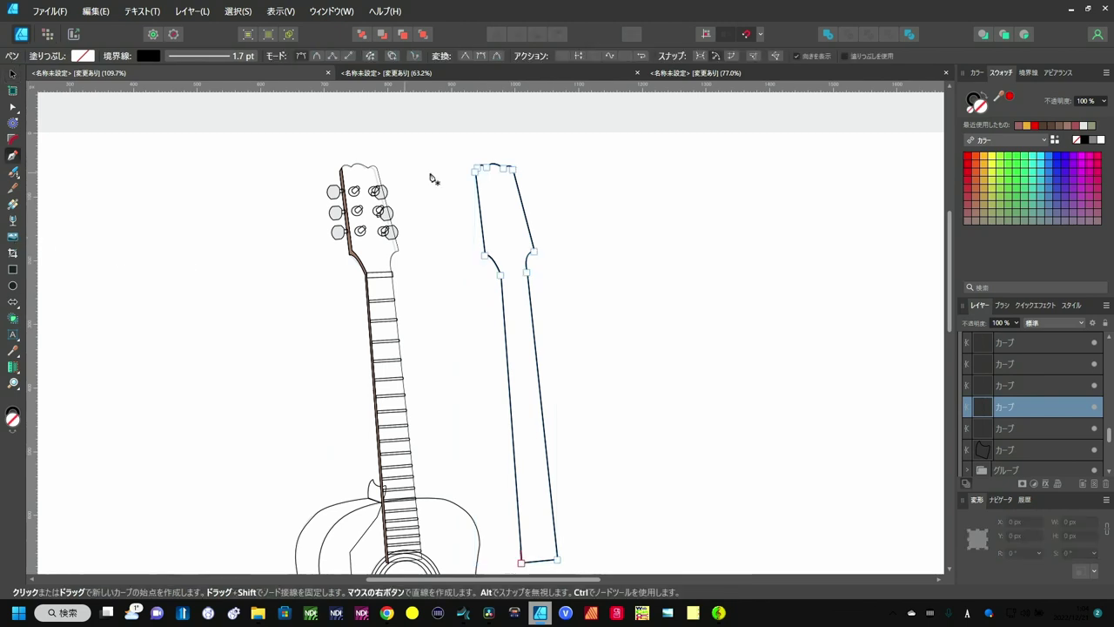
ctrl+scroll(490, 160, up, 2)
ctrl+scroll(489, 158, up, 2)
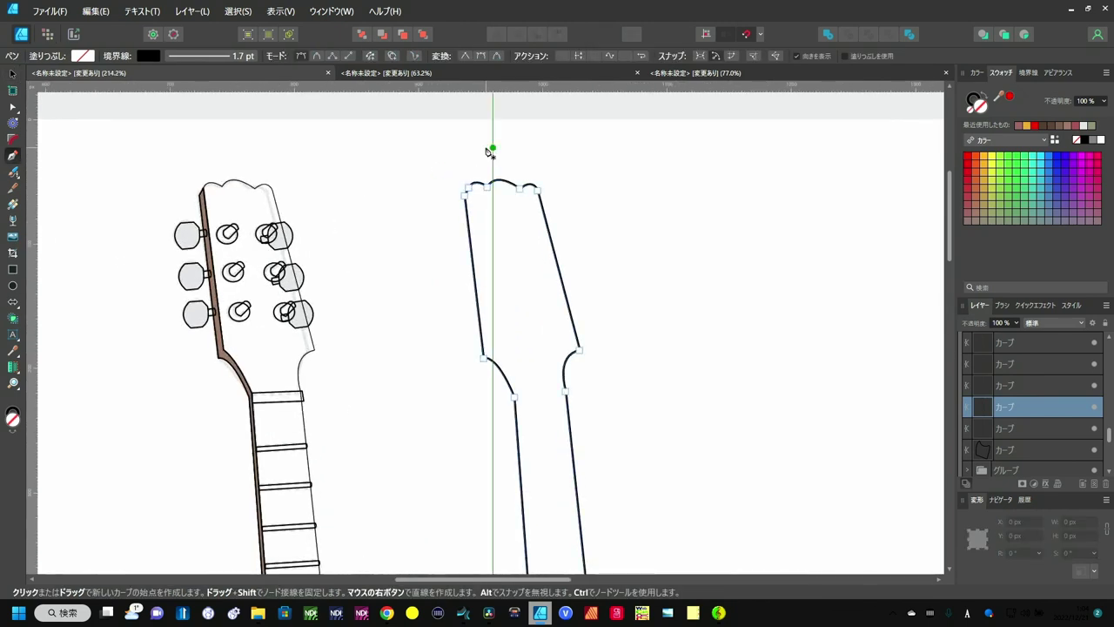
ctrl+scroll(488, 156, up, 2)
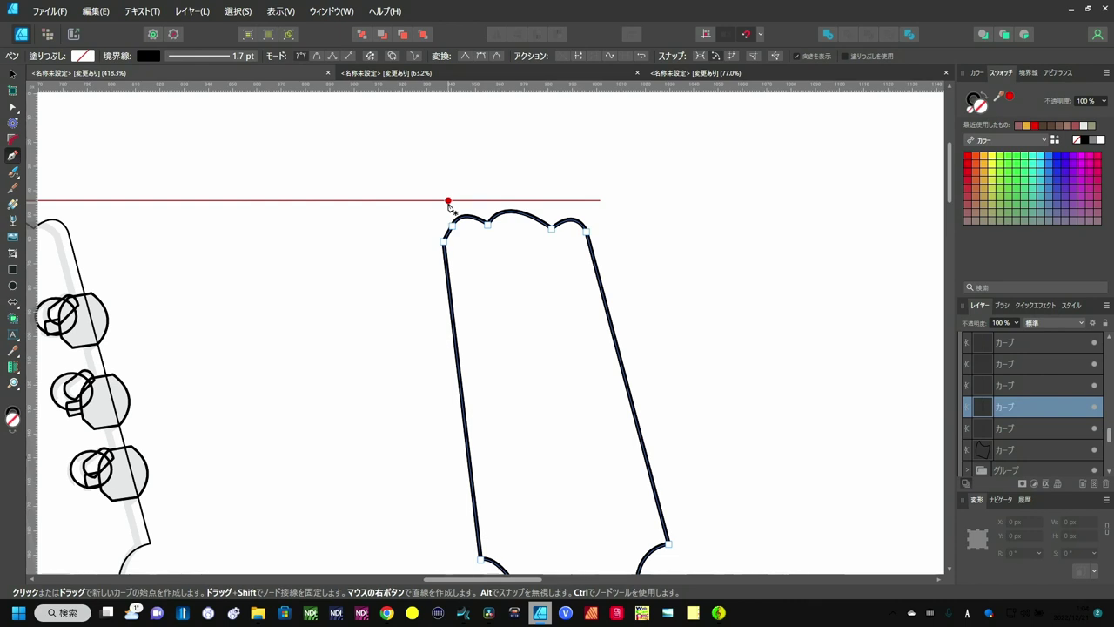
click(448, 201)
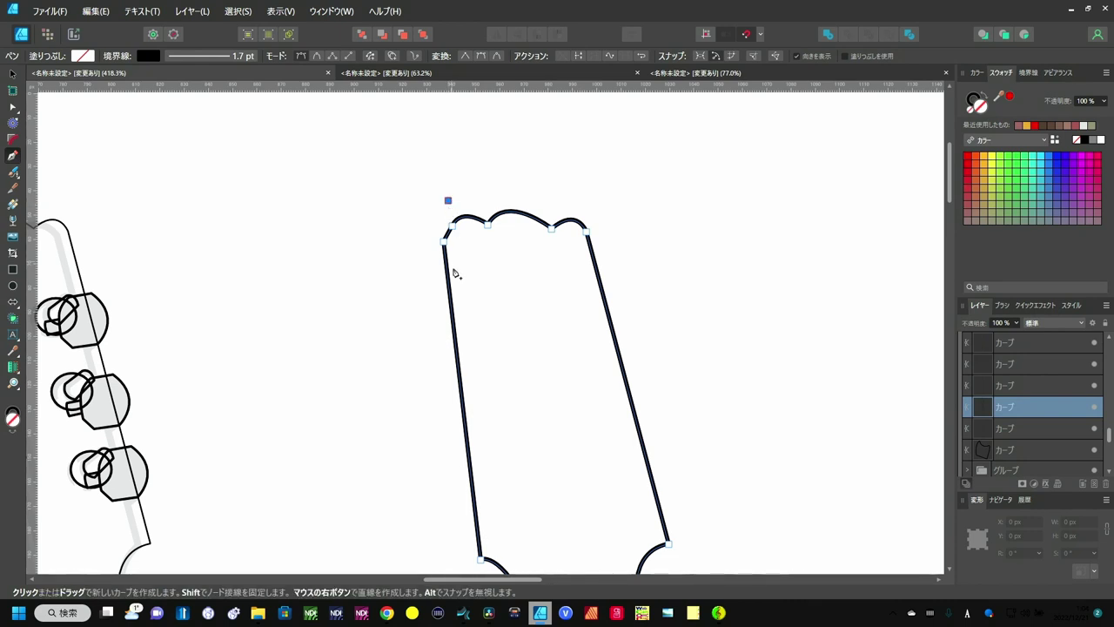
click(493, 550)
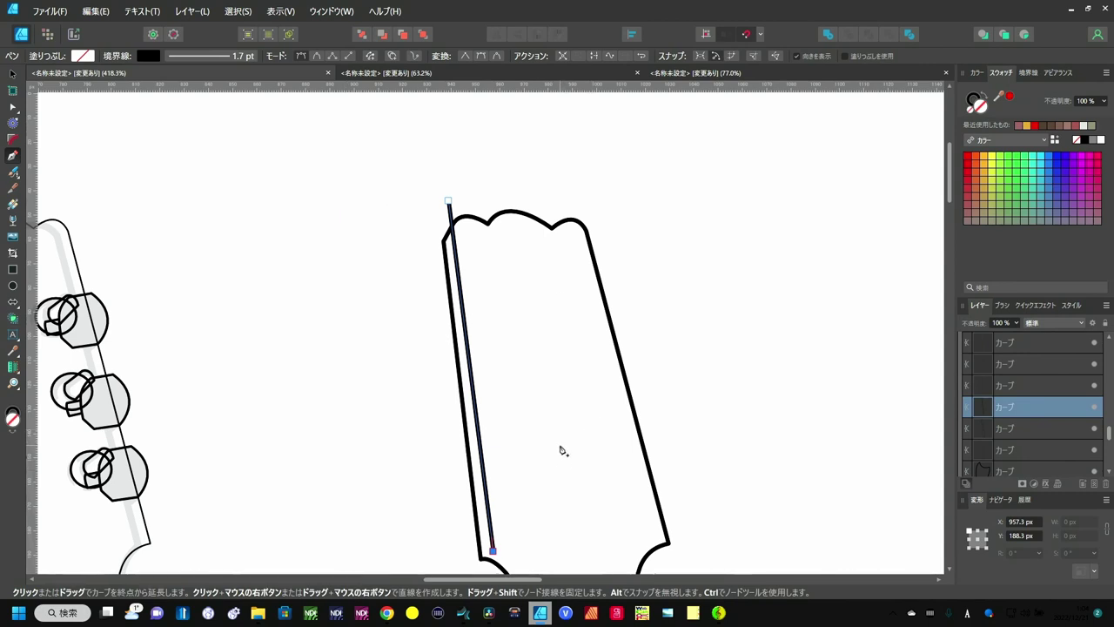
Bend the inner line around the headstock curve, then review the neck and body.
mouse_move(560, 444)
mouse_down()
mouse_move(510, 215)
mouse_move(500, 91)
mouse_up()
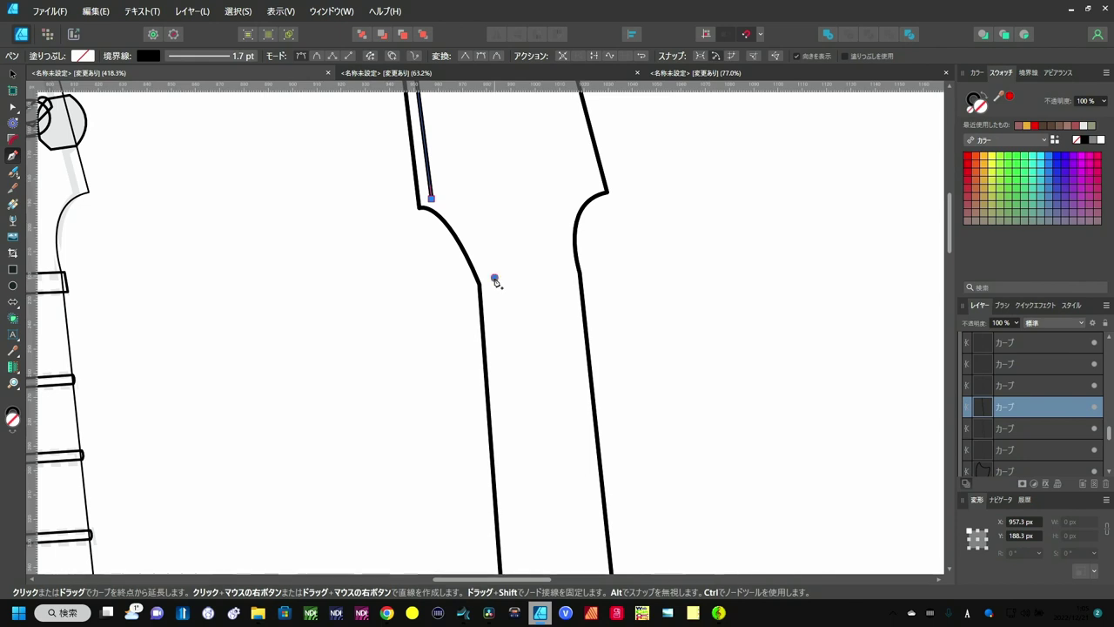
drag(494, 278, 507, 342)
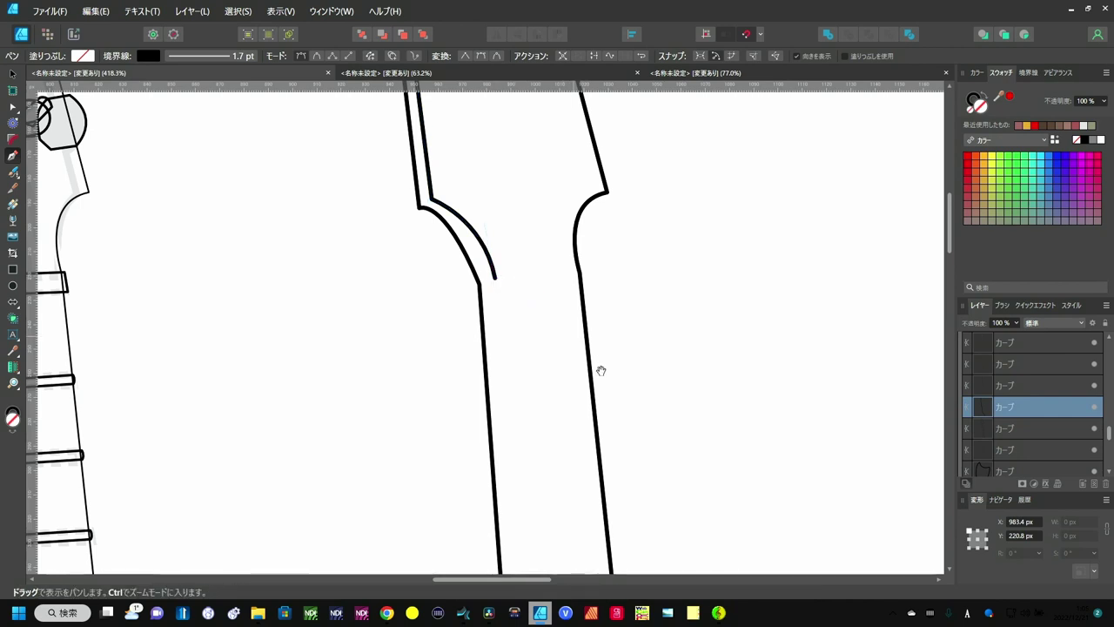
mouse_move(671, 406)
mouse_down()
mouse_move(668, 347)
mouse_move(688, 231)
mouse_up()
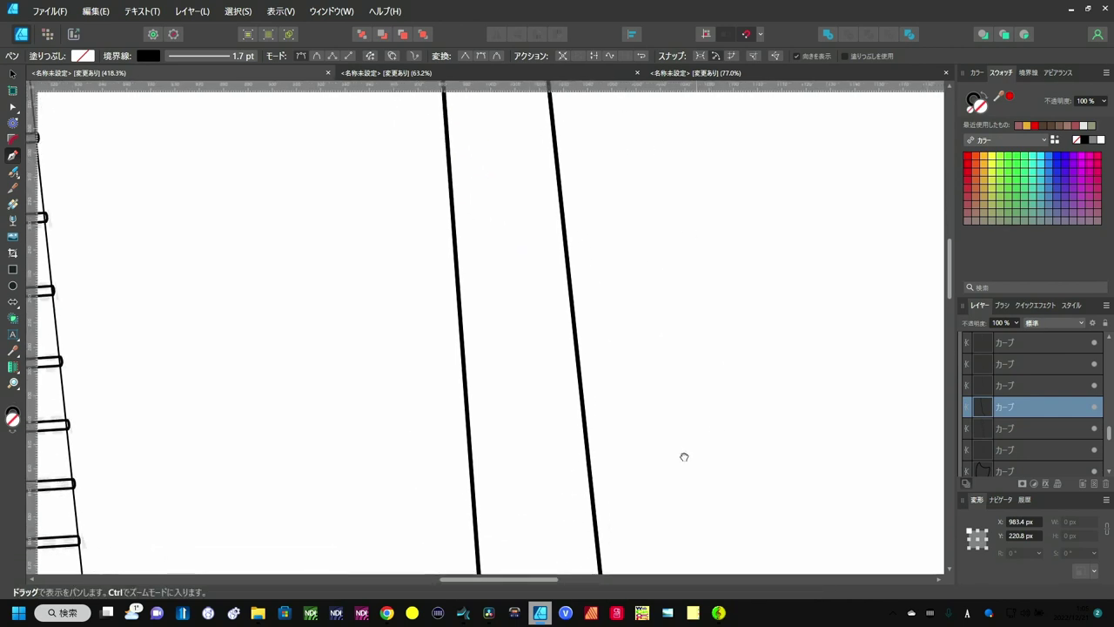
mouse_move(684, 455)
mouse_down()
mouse_move(641, 281)
mouse_move(642, 165)
mouse_up()
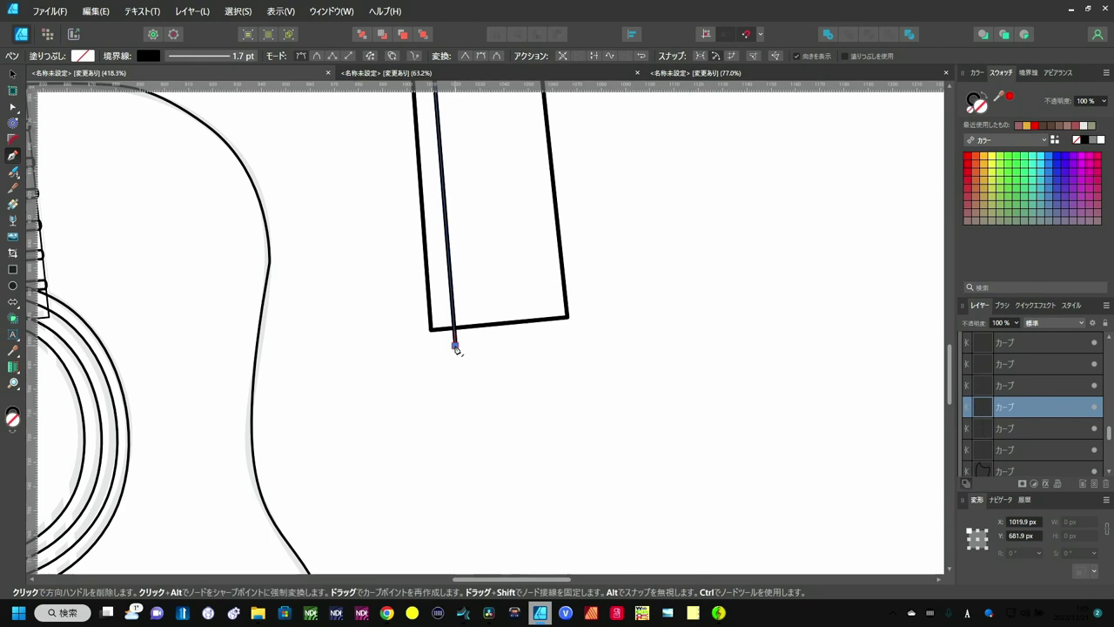
scroll(456, 350, down, 5)
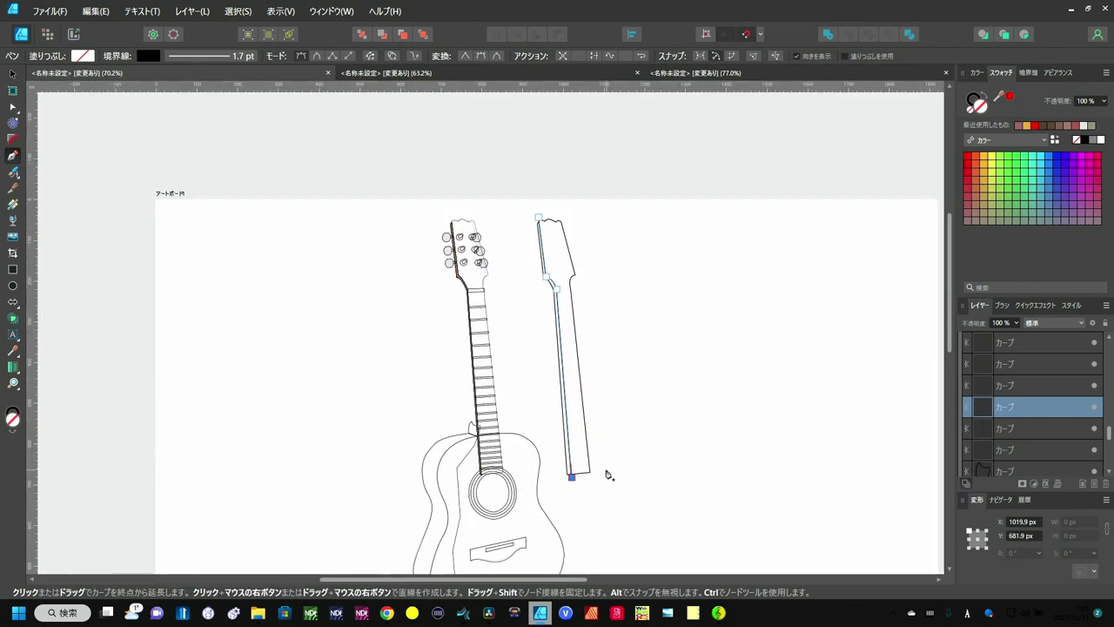
scroll(608, 474, up, 3)
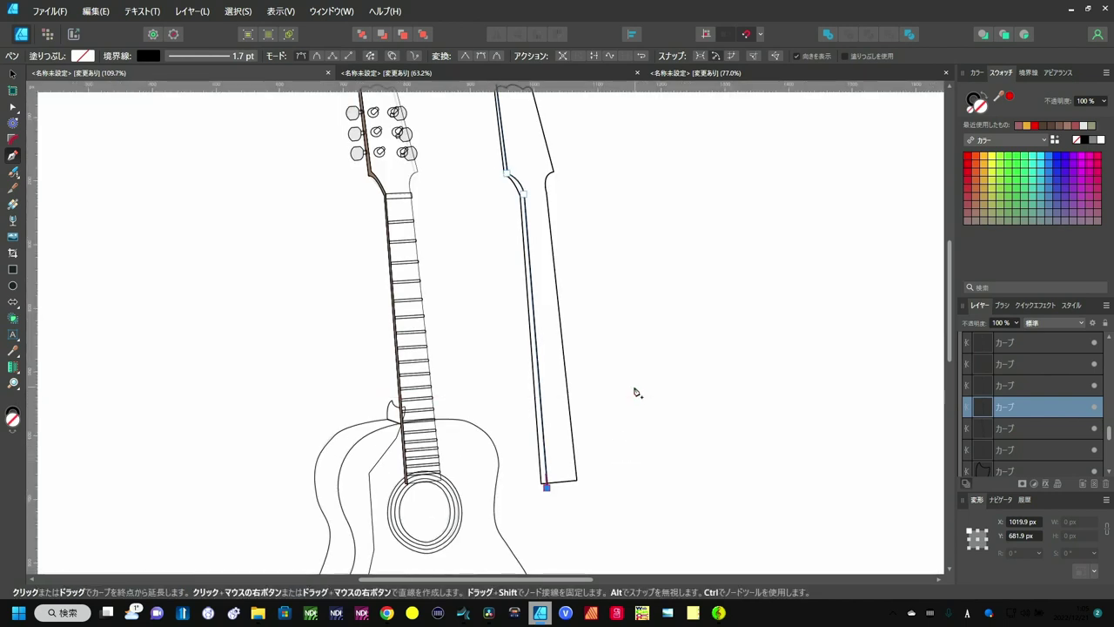
scroll(629, 381, up, 3)
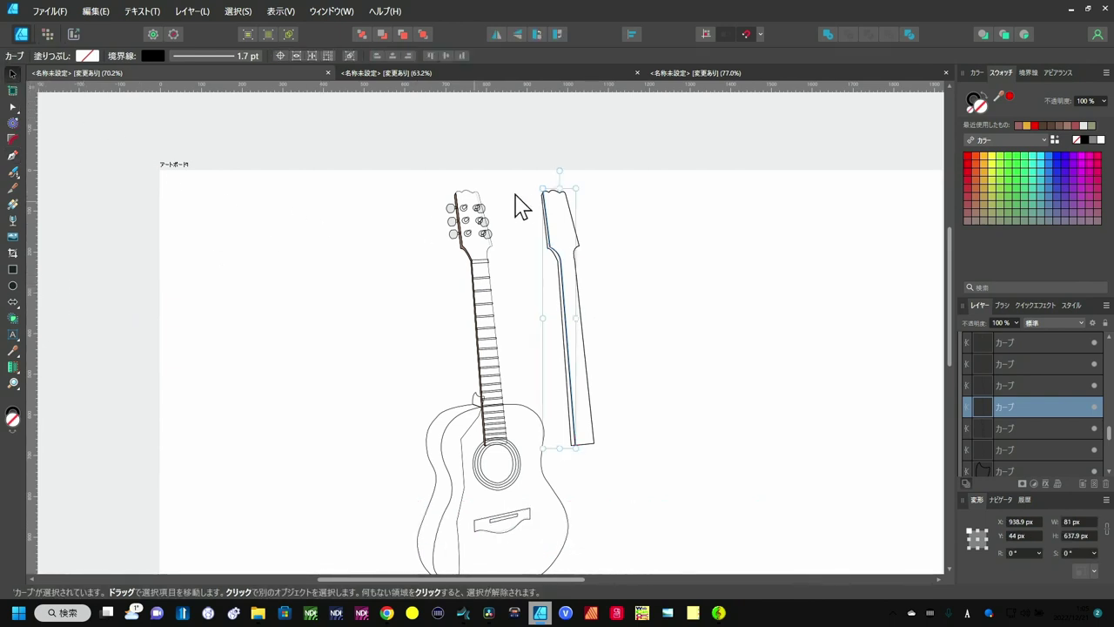
Select the neck outline and inner line, then Shape Builder the thin left strip and headstock face into new shapes.
key(v)
drag(525, 181, 686, 478)
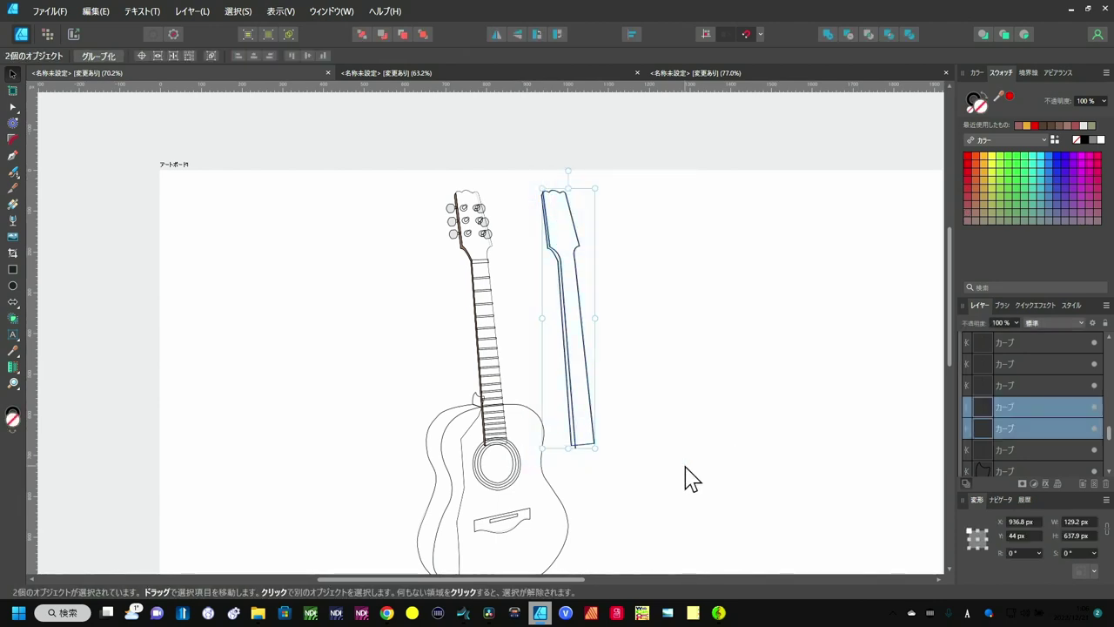
click(13, 318)
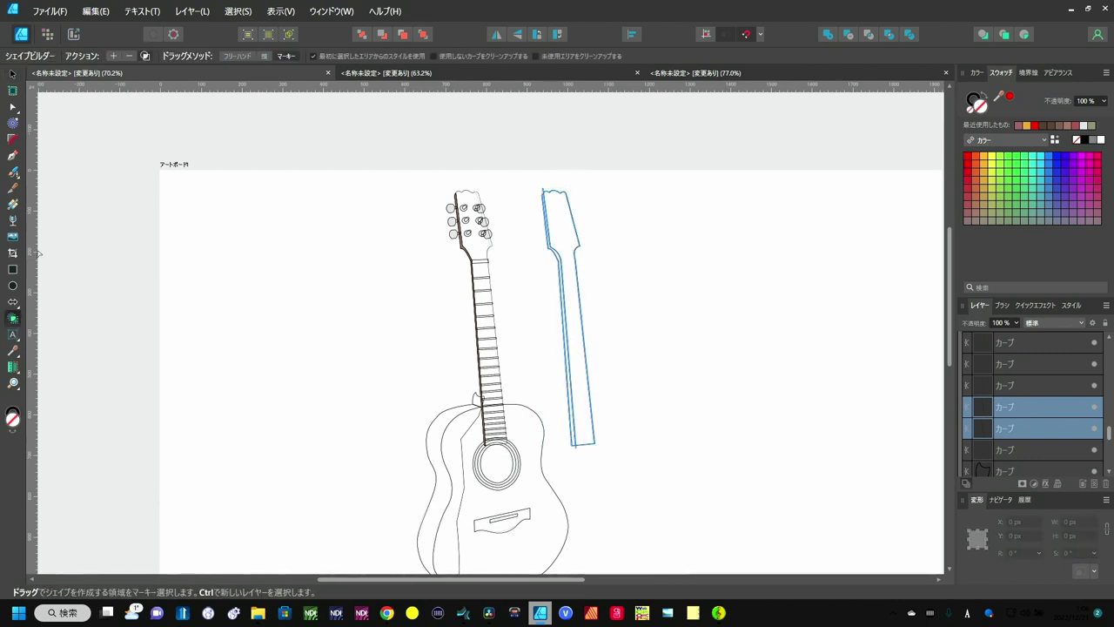
click(146, 56)
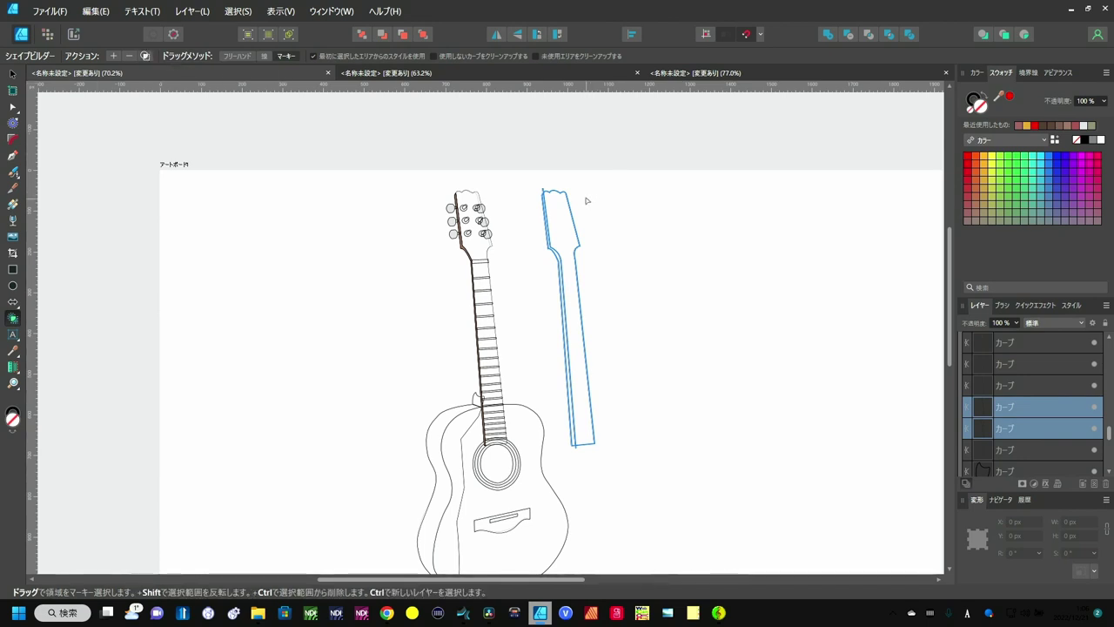
scroll(585, 200, up, 3)
scroll(586, 200, up, 2)
scroll(586, 200, up, 3)
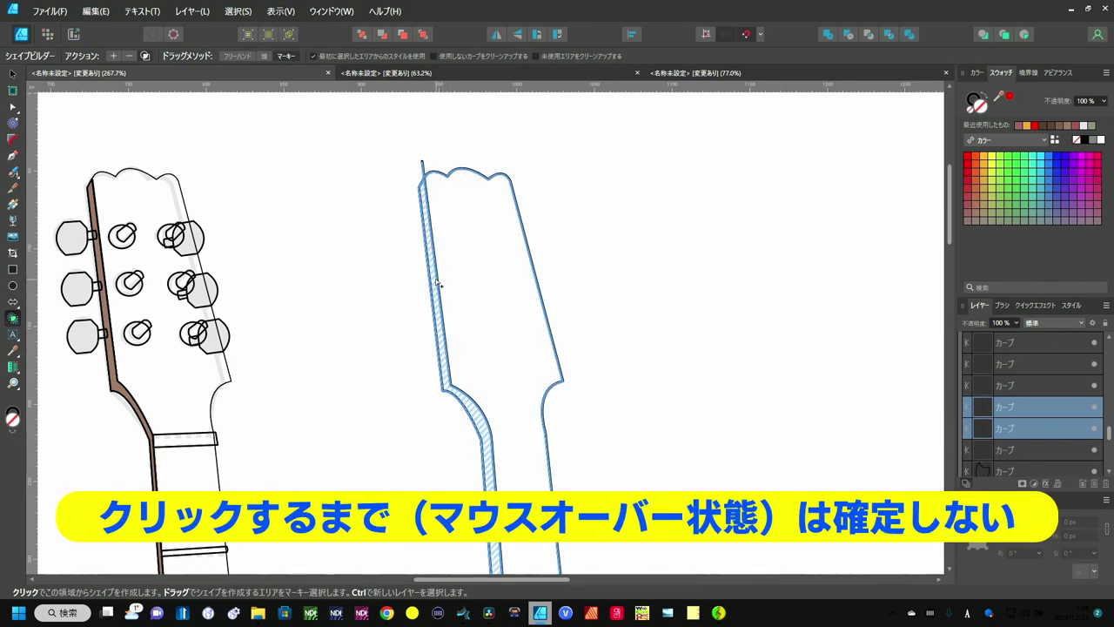
click(437, 287)
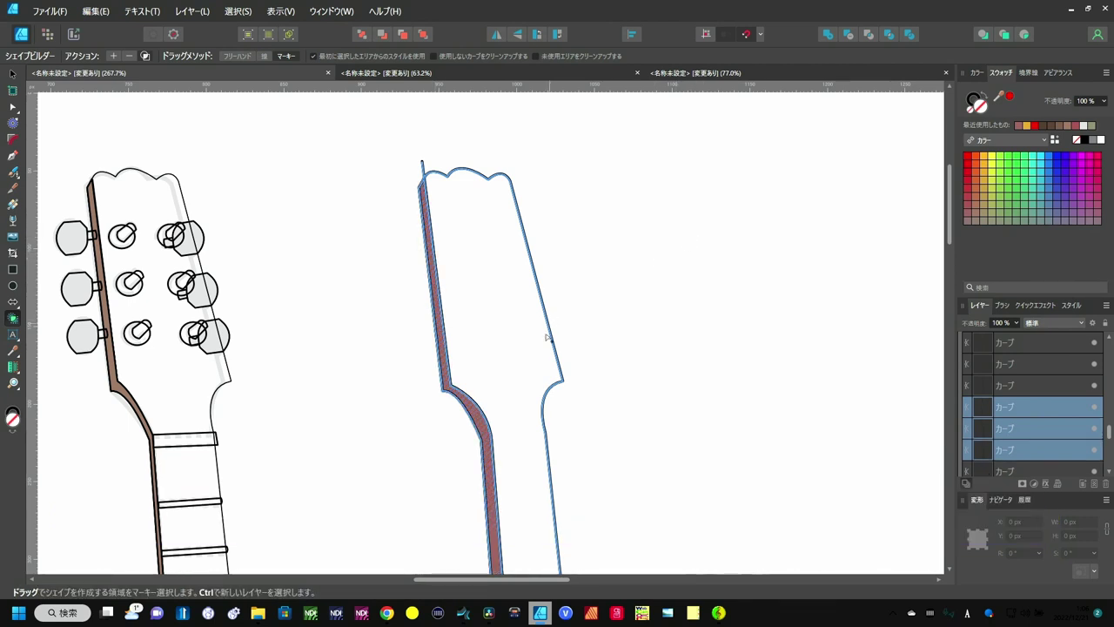
click(489, 250)
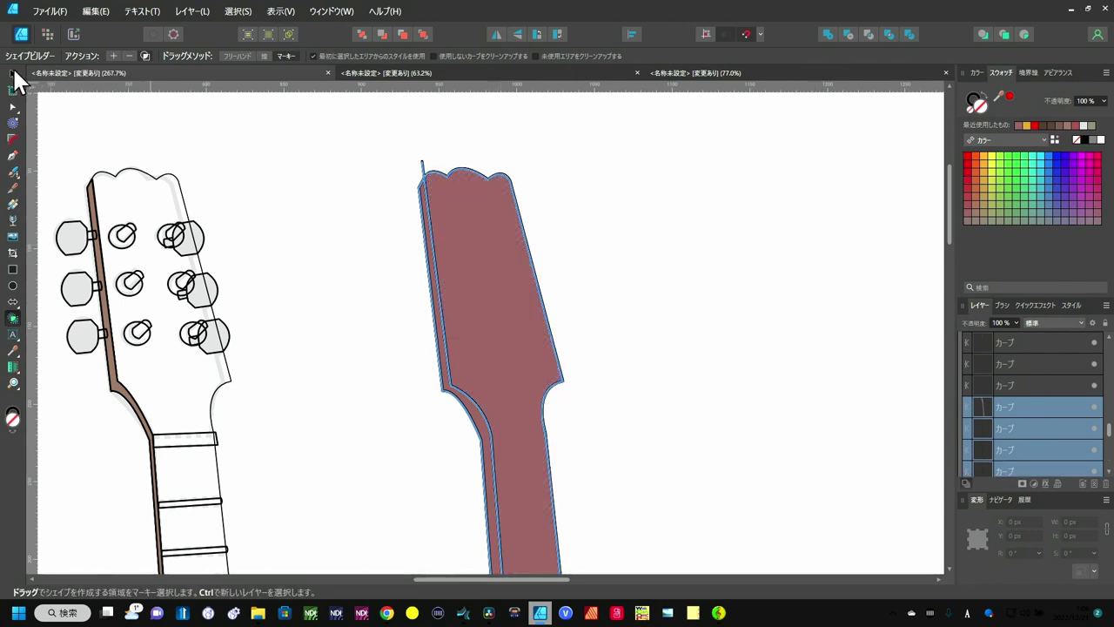
click(13, 73)
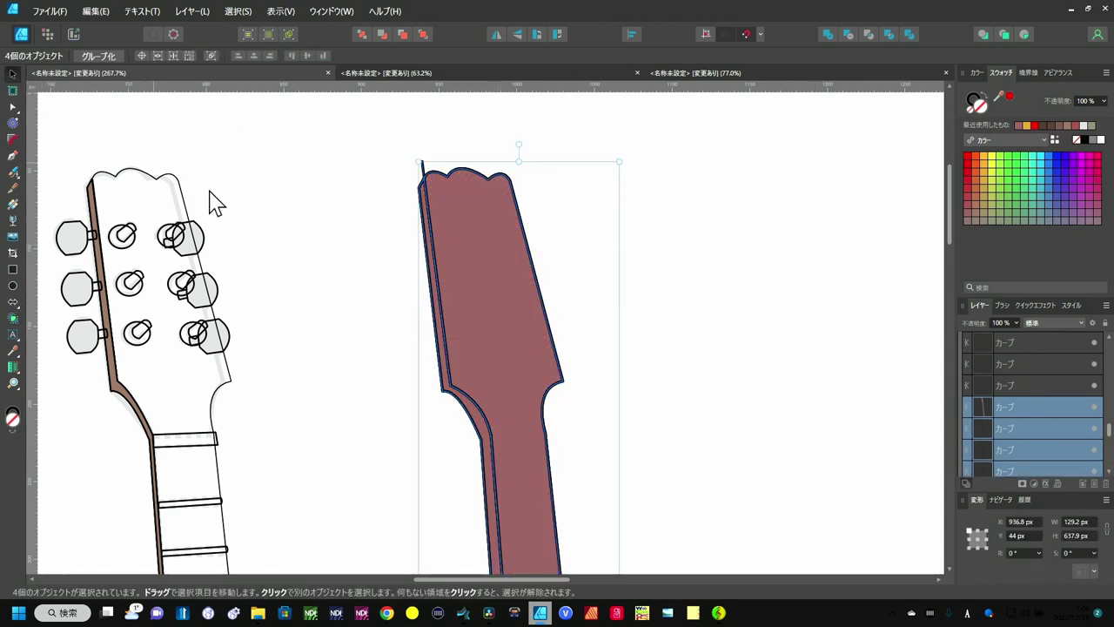
Darken the neck's left side strip by raising its CMYK K value from 12 to 36.
click(432, 267)
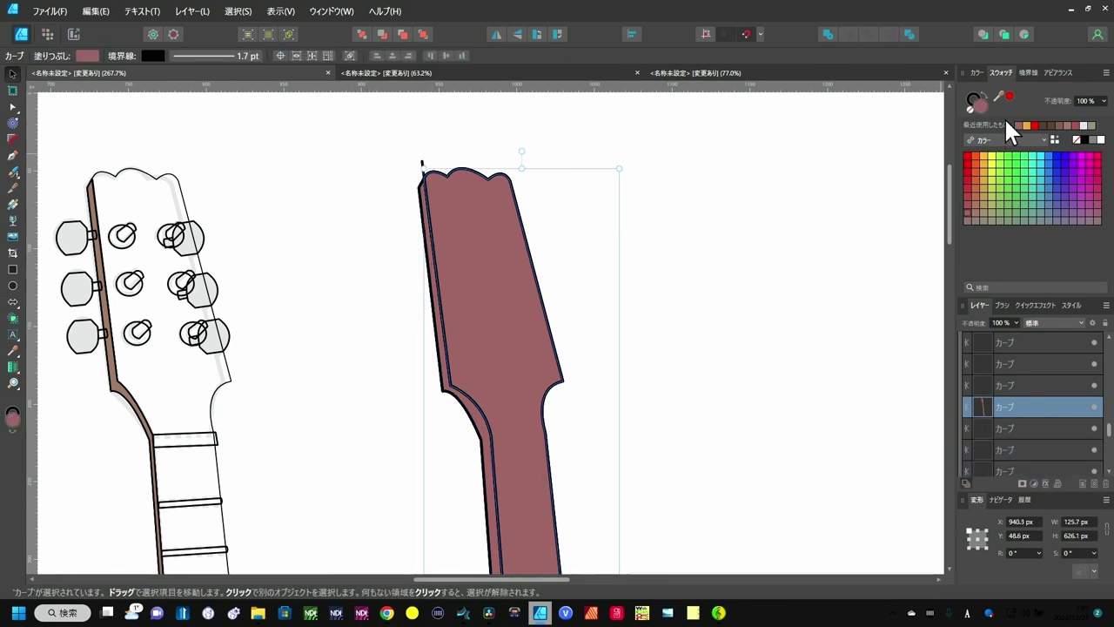
click(977, 73)
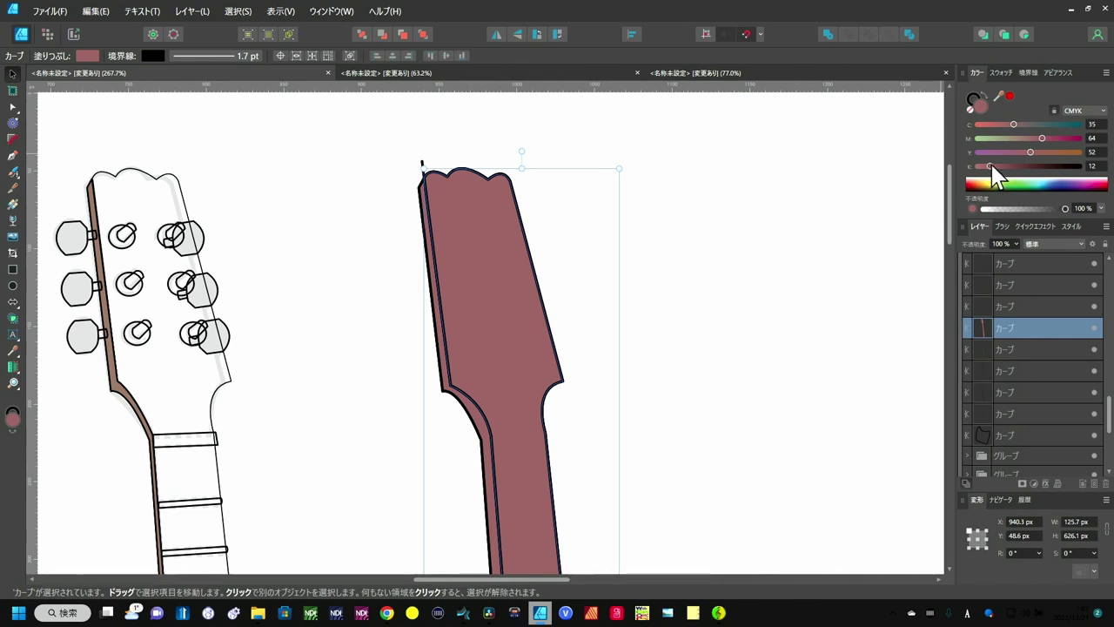
drag(993, 167, 1014, 166)
key(alt+[)
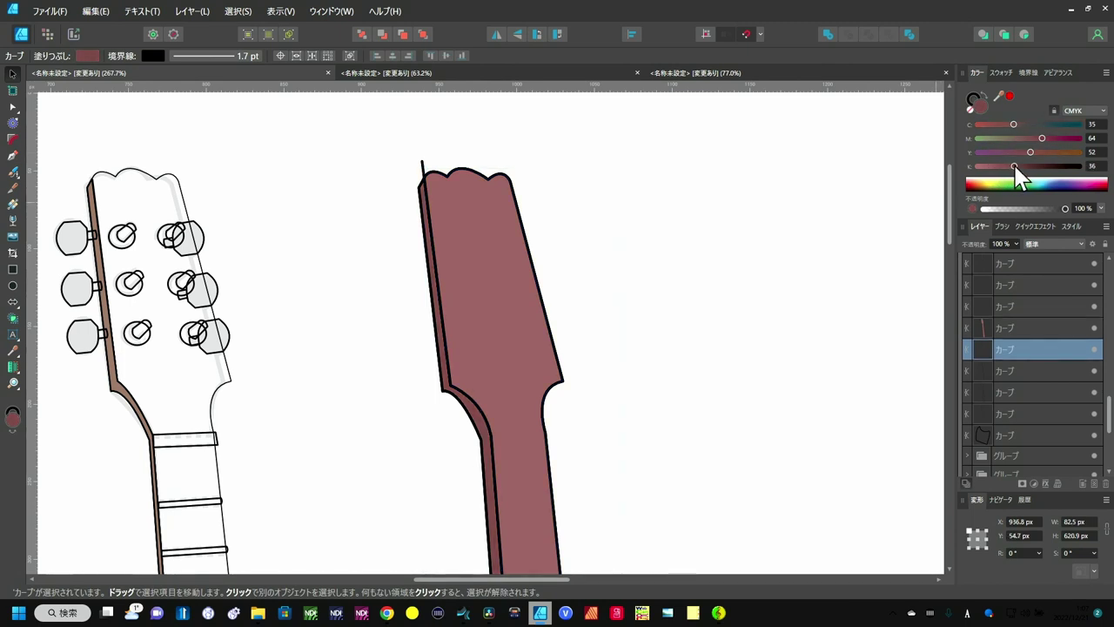
scroll(659, 268, down, 2)
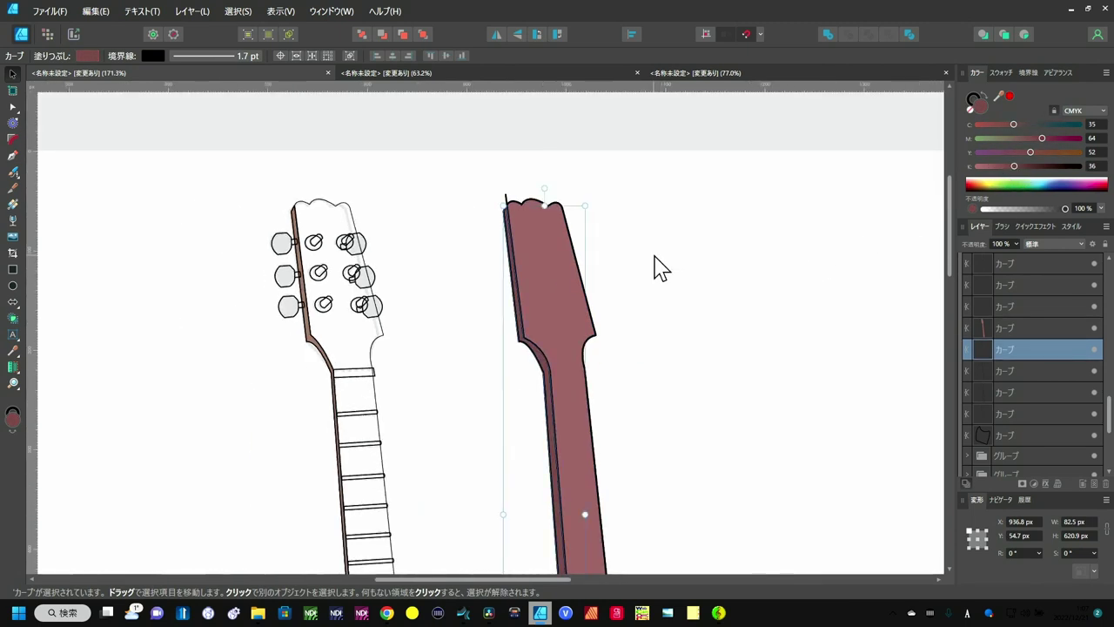
scroll(659, 268, down, 2)
scroll(627, 349, up, 1)
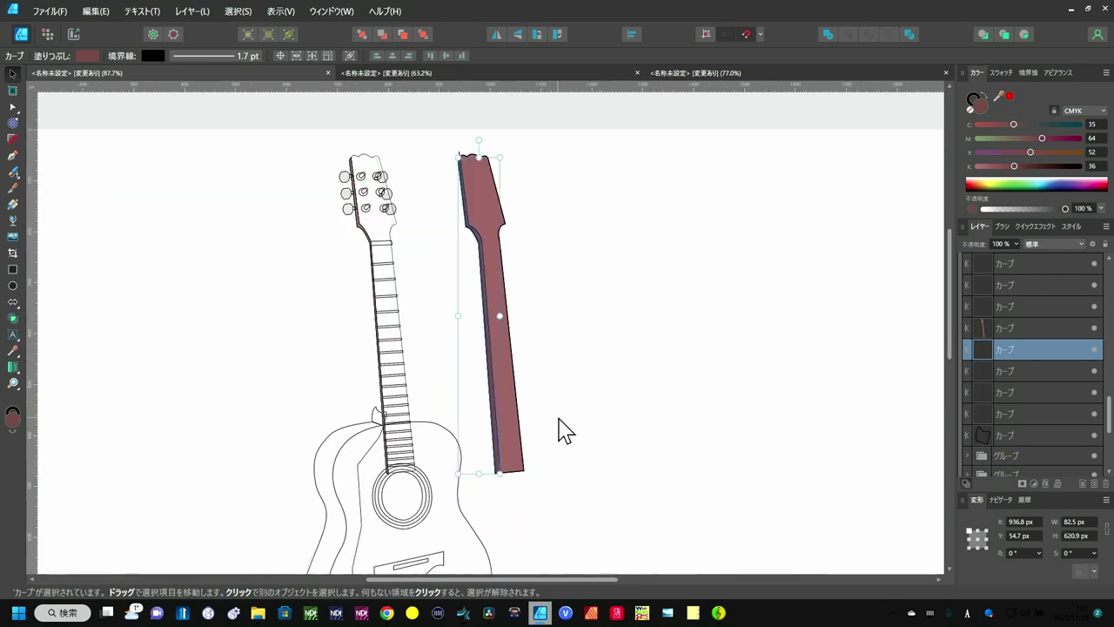
scroll(406, 480, down, 3)
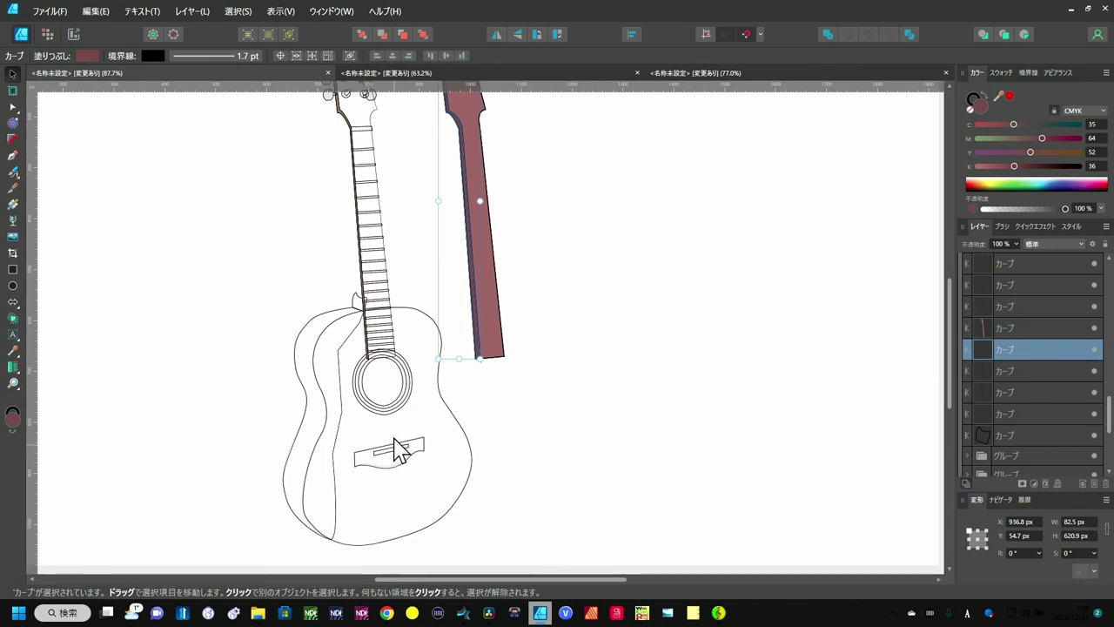
Make the body's left side region its own shape with Shape Builder and select it.
key(x)
scroll(508, 576, left, 2)
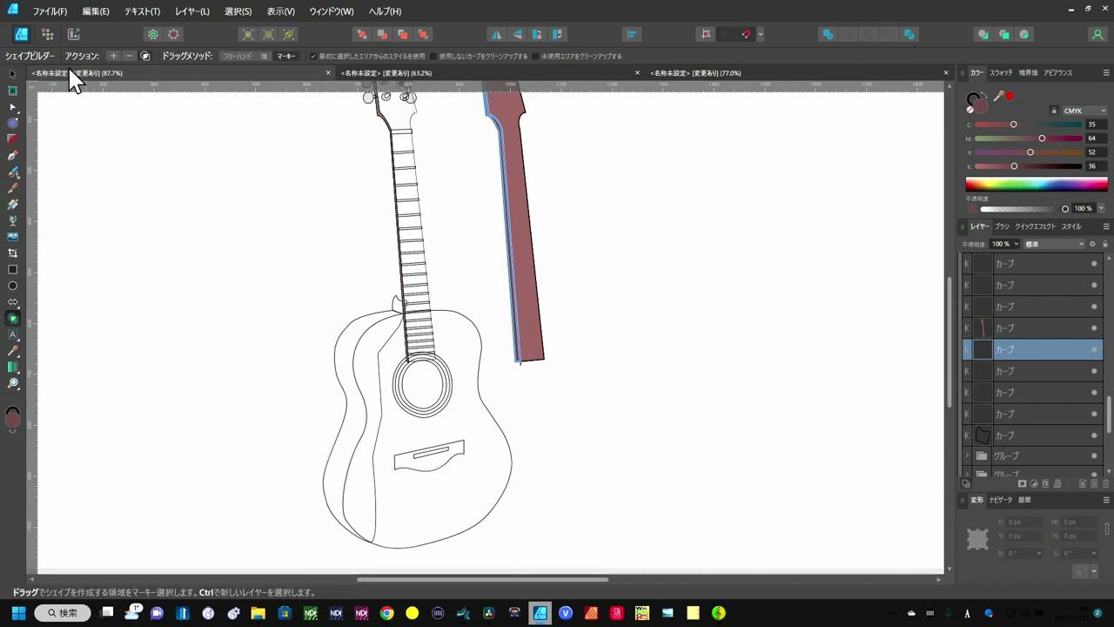
click(19, 80)
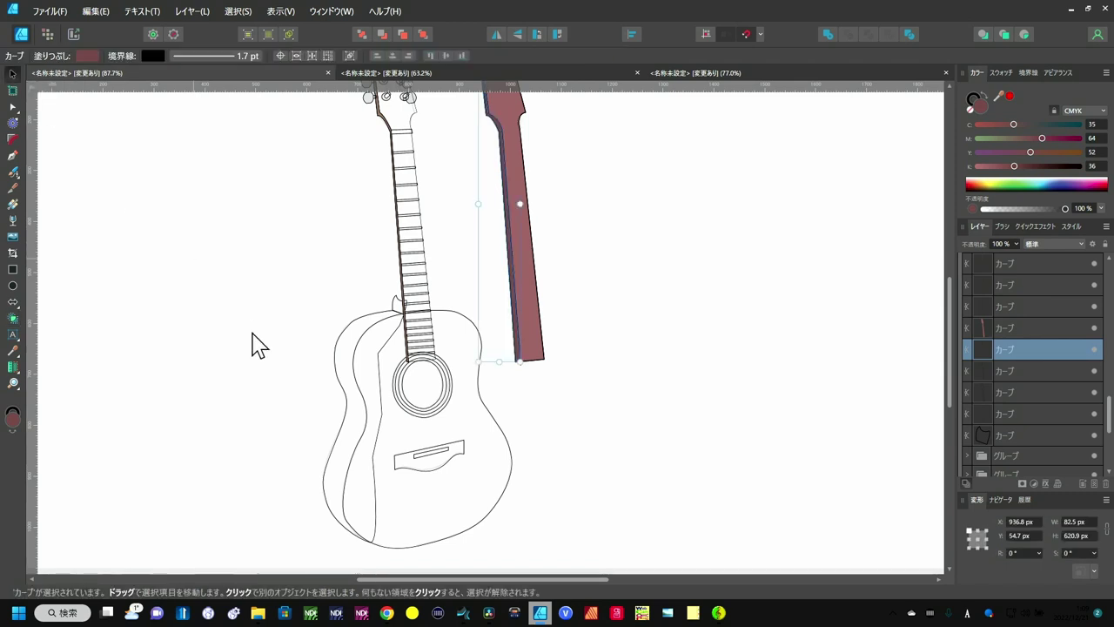
click(355, 345)
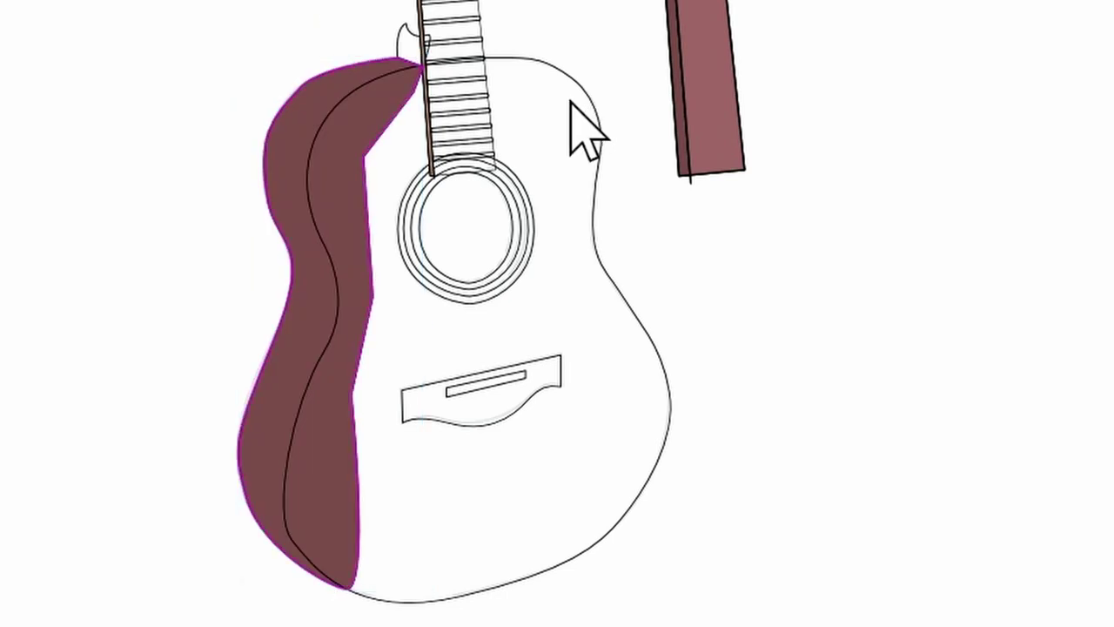
click(650, 348)
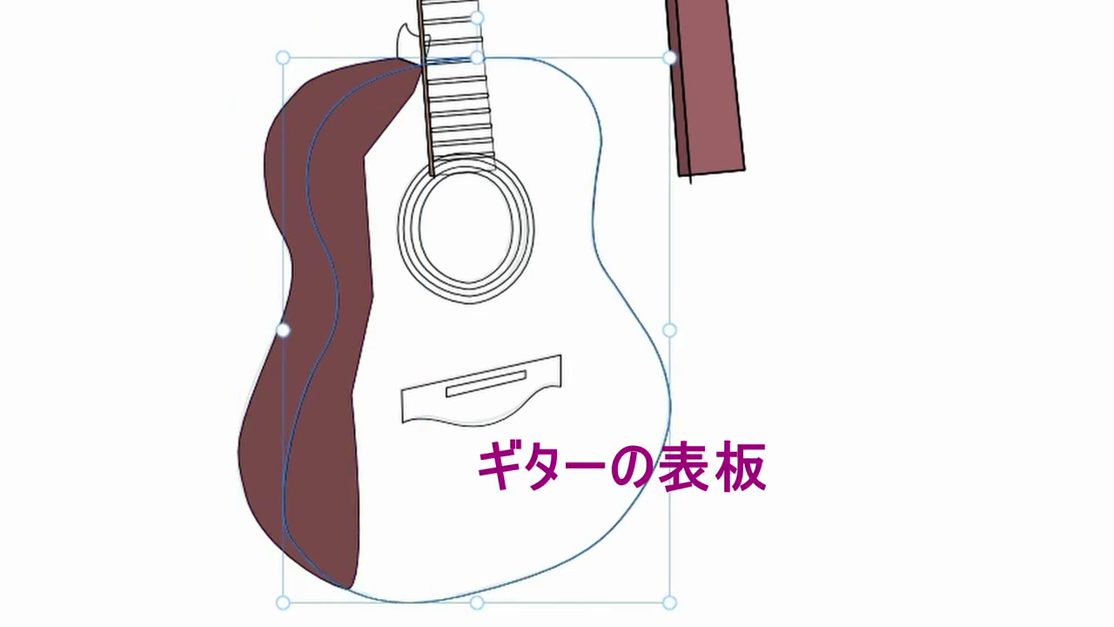